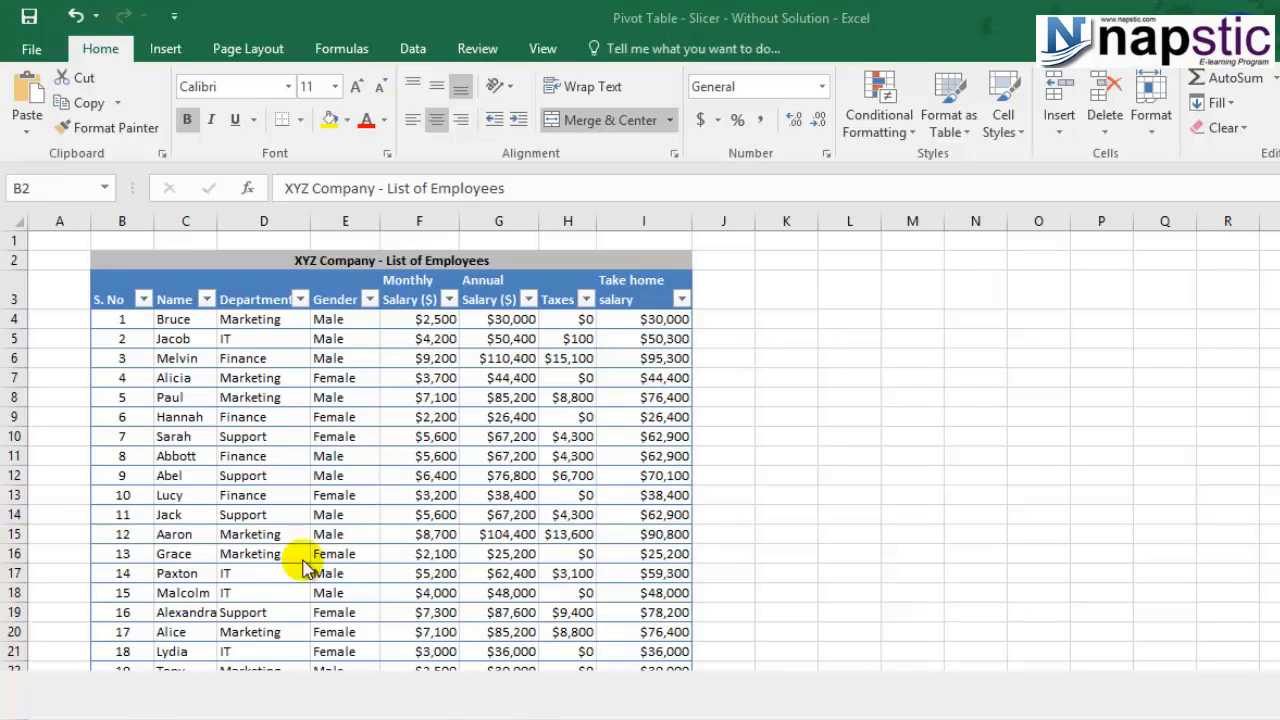
- Insert a 2-D clustered column chart from the whole employee table, including its header row
left_click(116, 309)
left_click(117, 316)
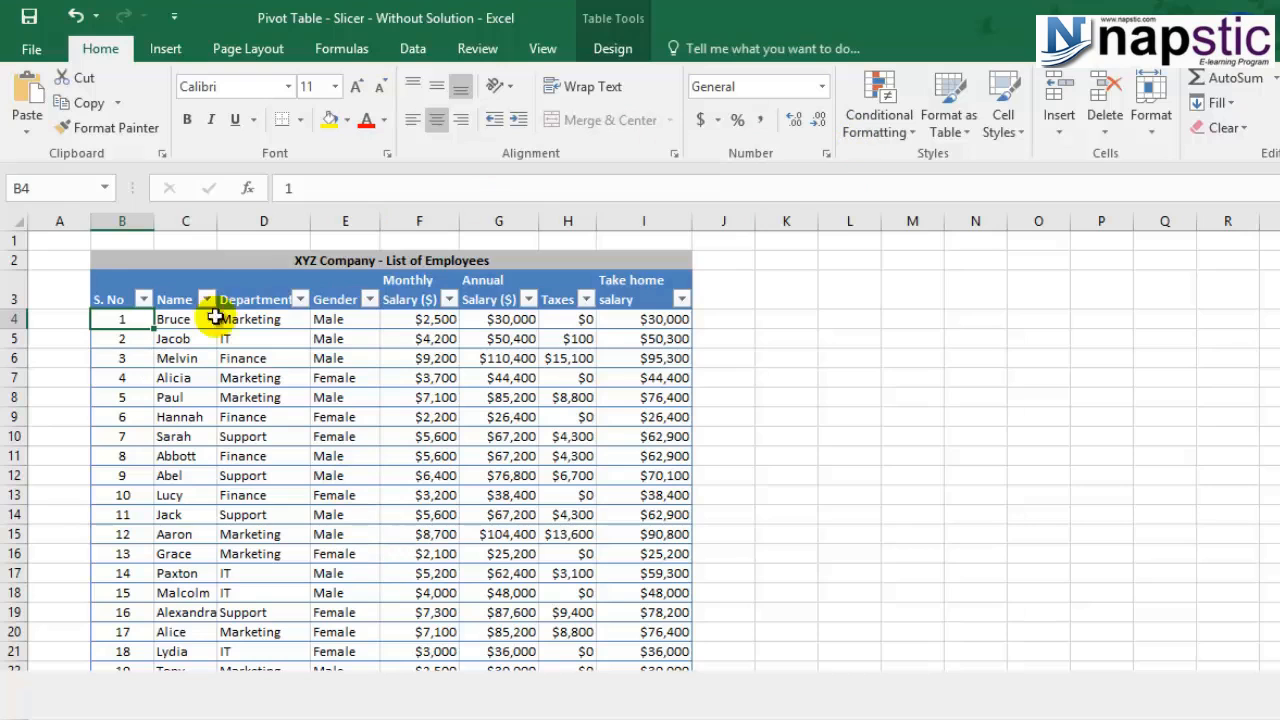
left_click_drag(110, 284, 648, 662)
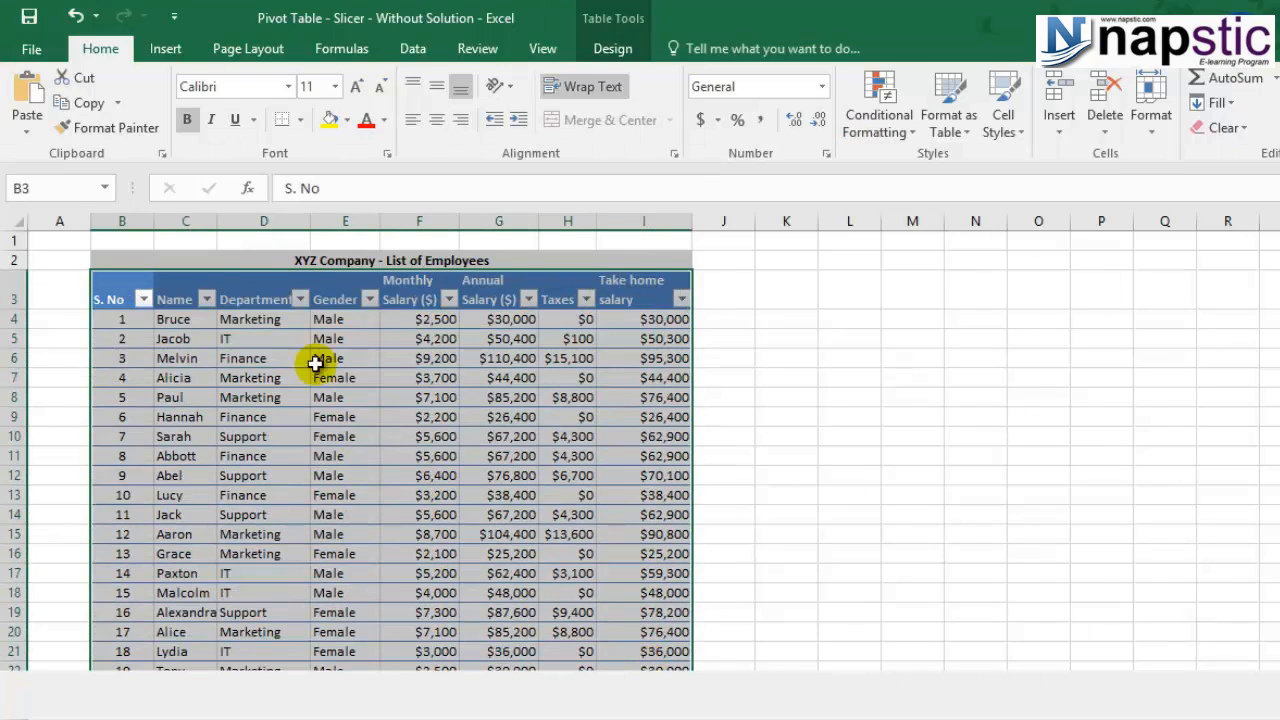
left_click(171, 58)
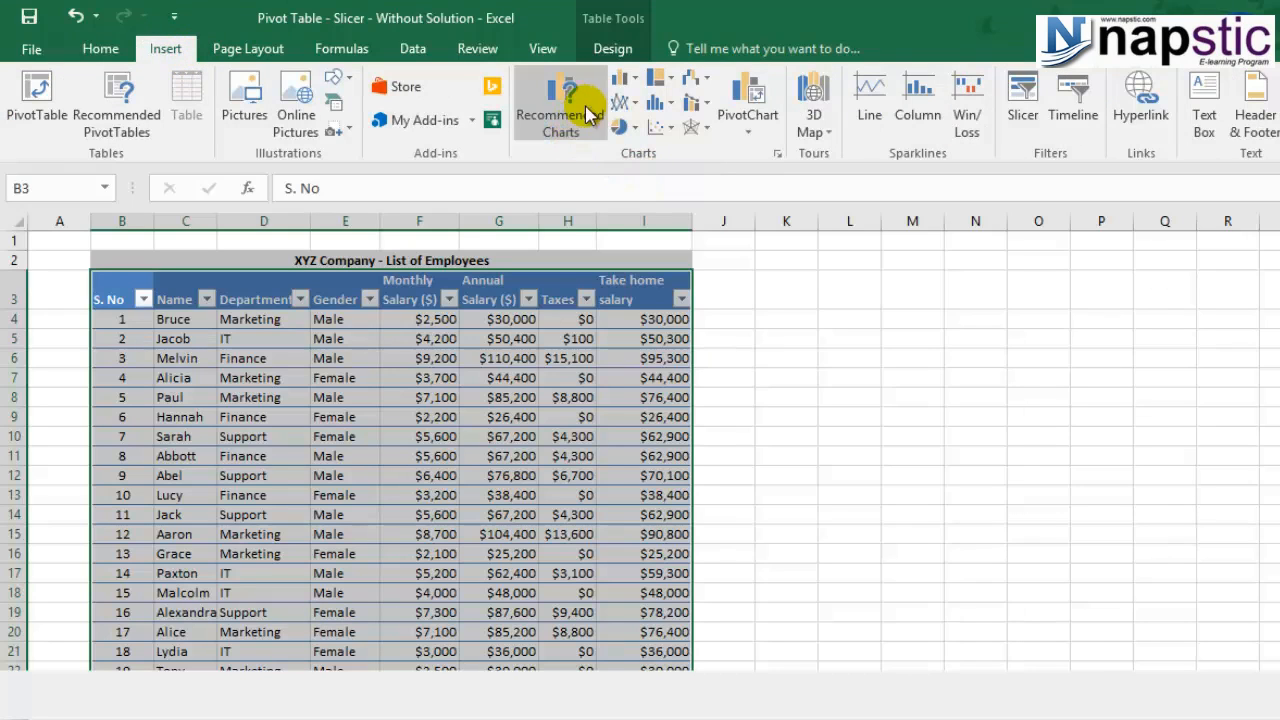
left_click(623, 78)
left_click(654, 157)
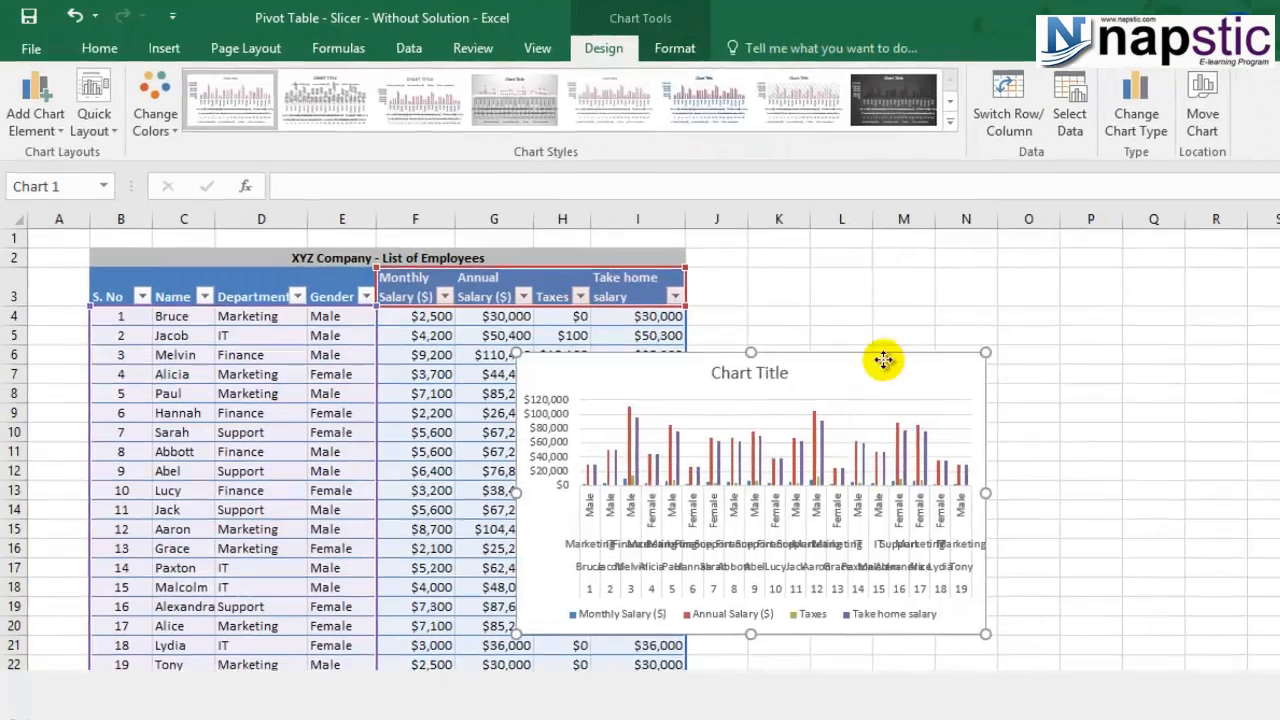
- Move and enlarge the column chart to inspect its crowded employee bars, and delete the chart
left_click_drag(883, 360, 1006, 336)
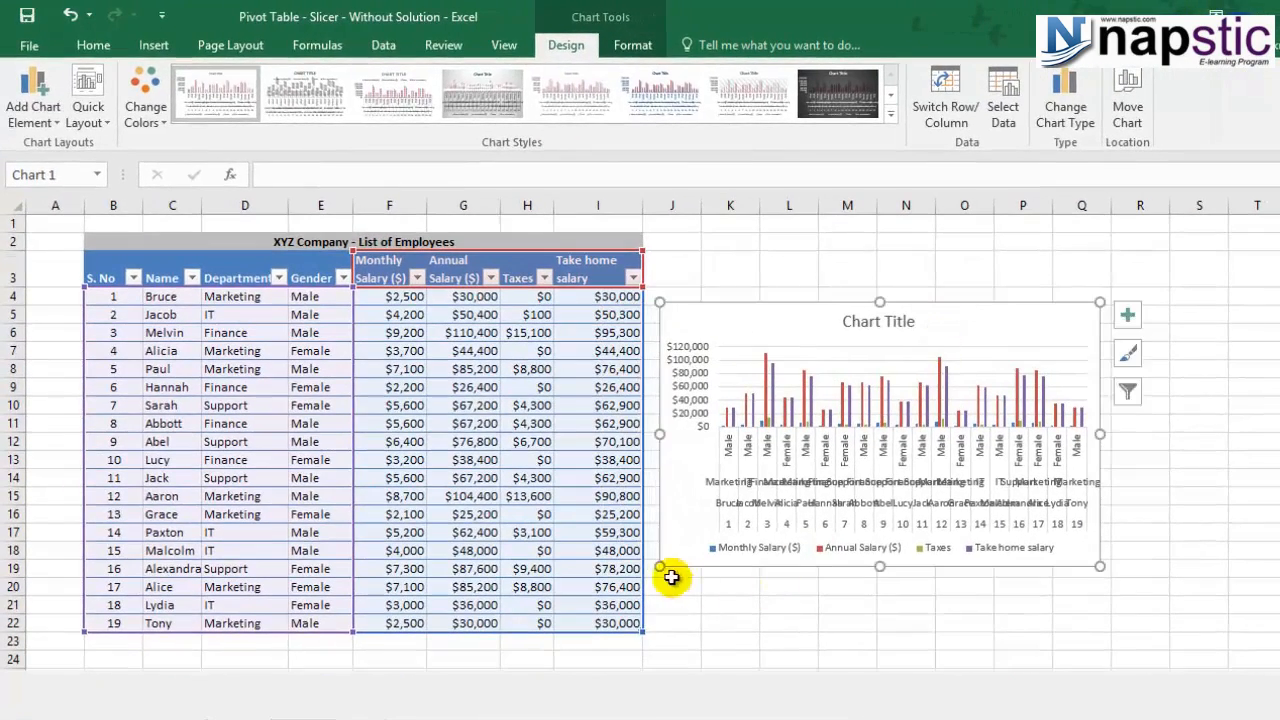
left_click_drag(662, 568, 506, 653)
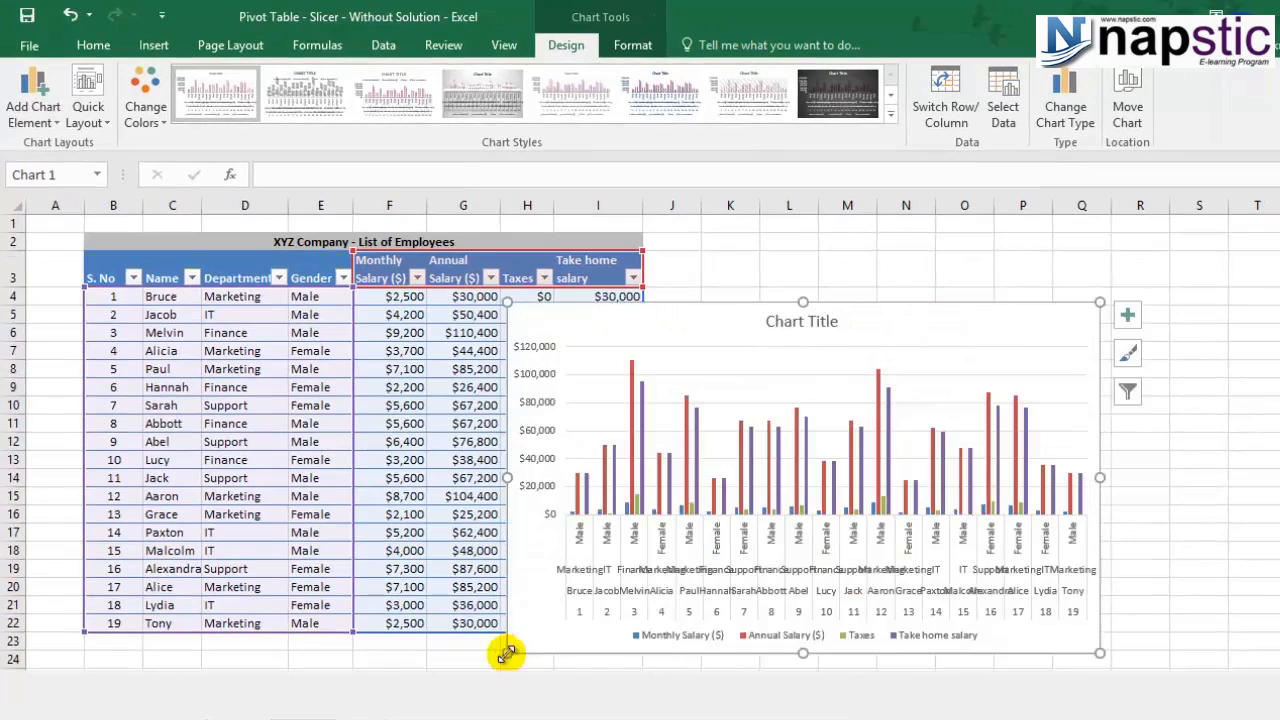
left_click_drag(1100, 304, 1178, 267)
left_click_drag(506, 650, 404, 665)
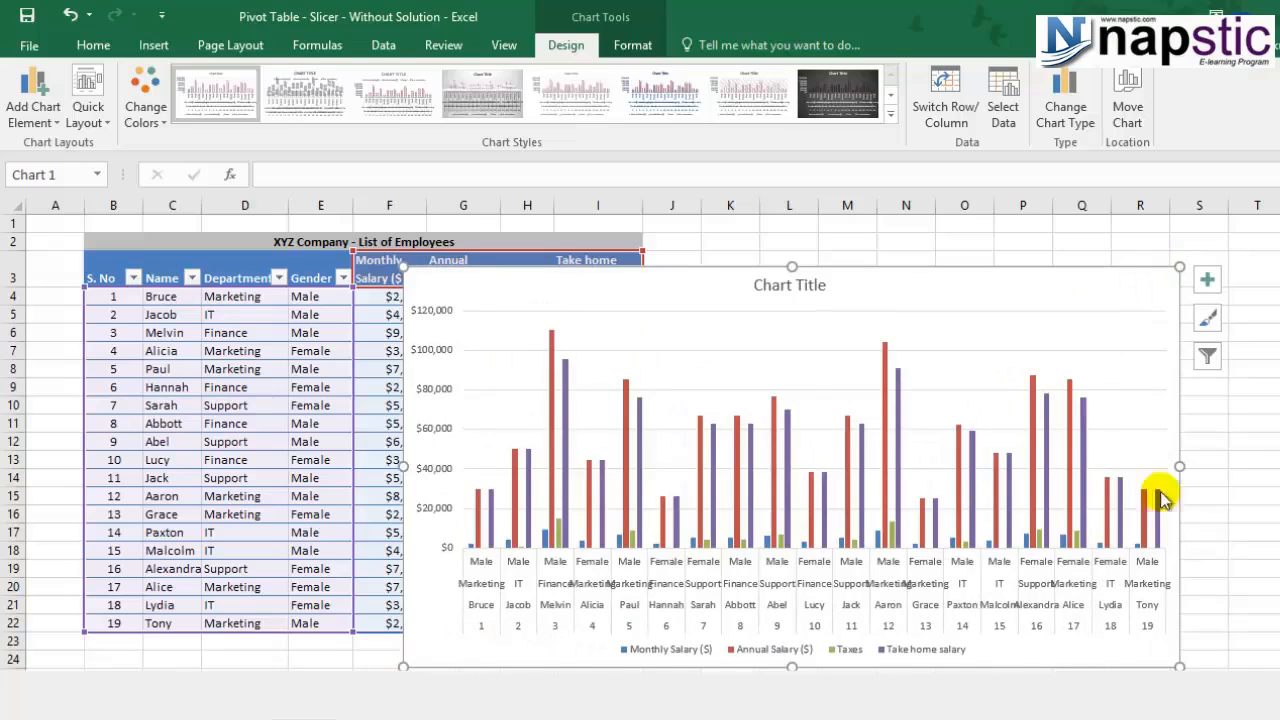
left_click_drag(1180, 666, 1258, 662)
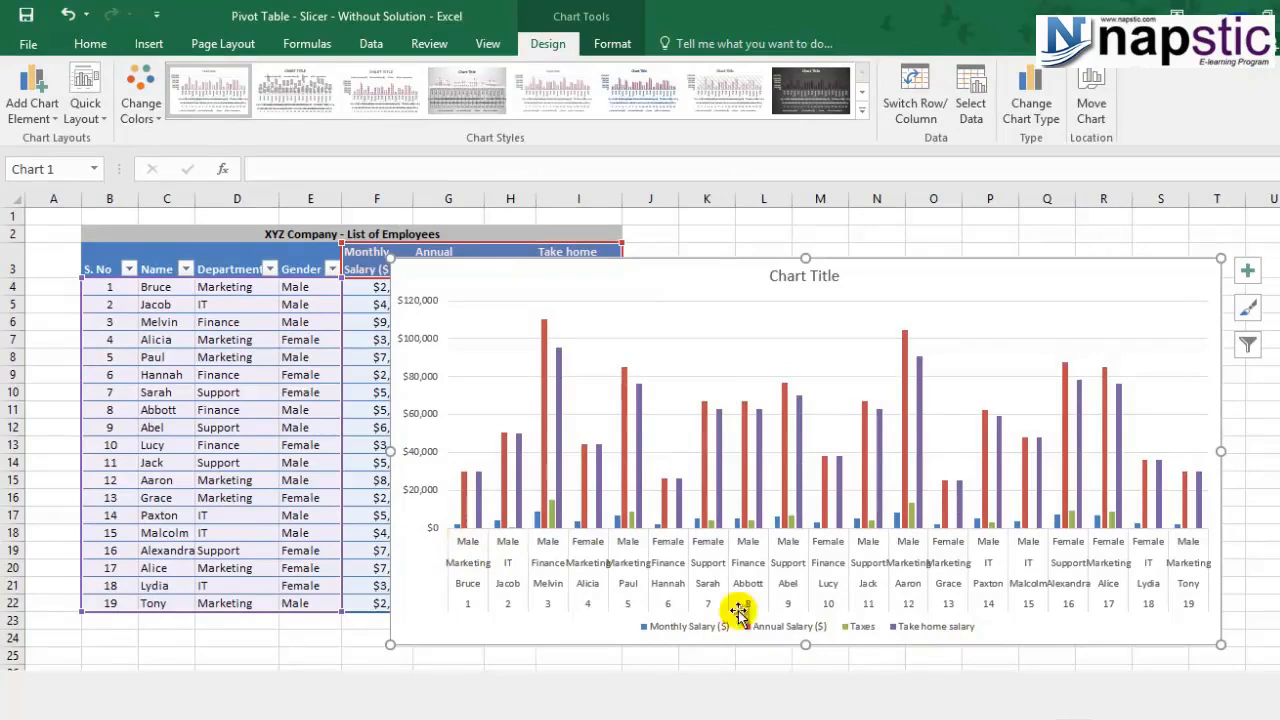
mouse_move(477, 517)
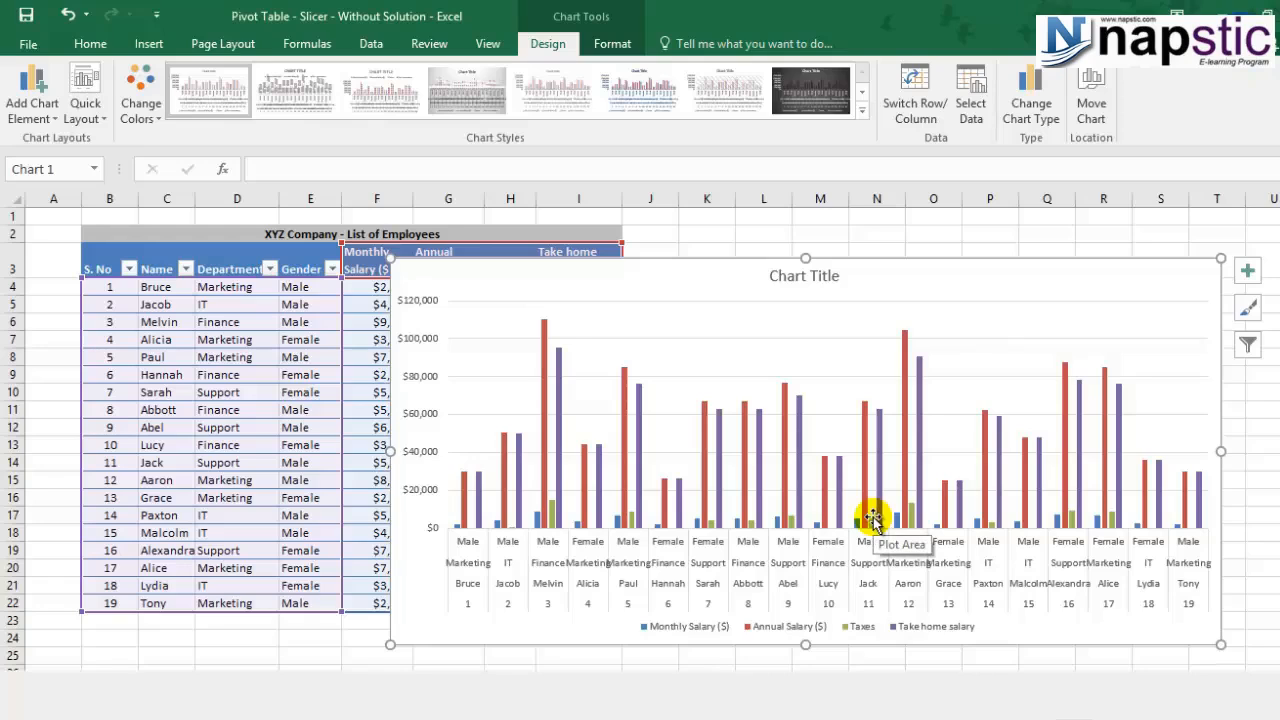
key("Delete")
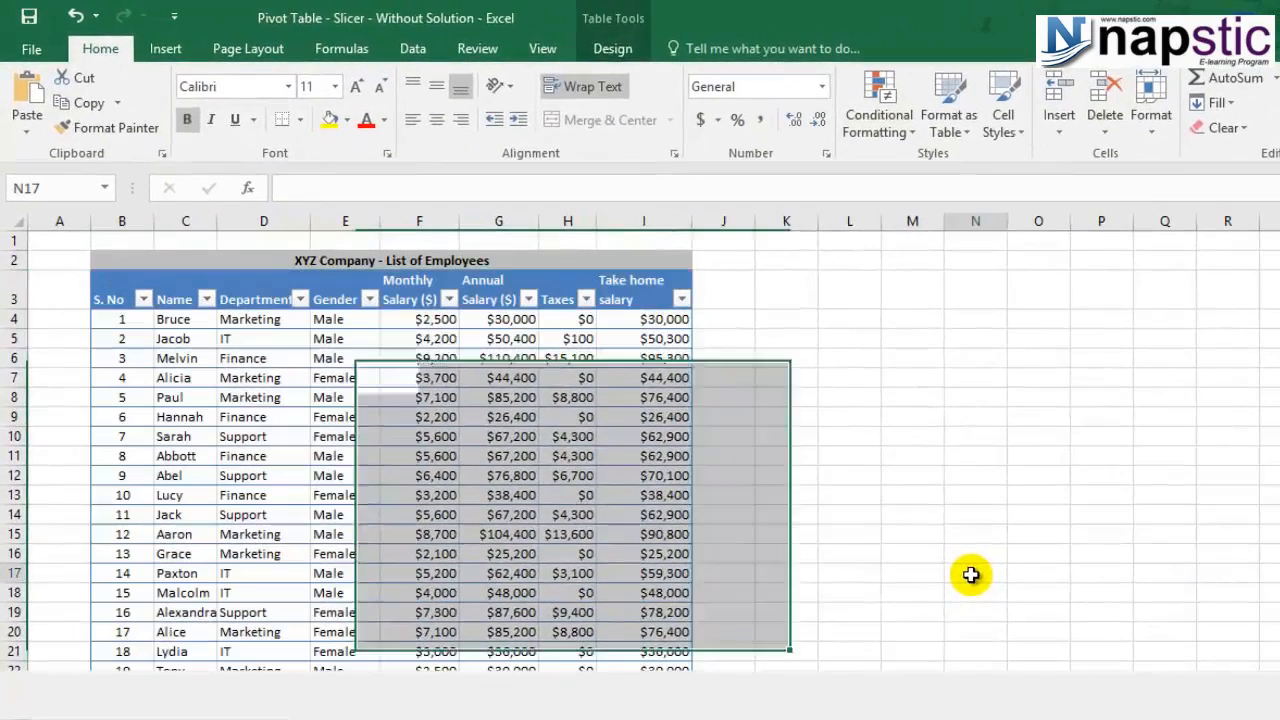
- Create a PivotChart from the employee table (Table2), placed on a new worksheet
left_click(118, 295)
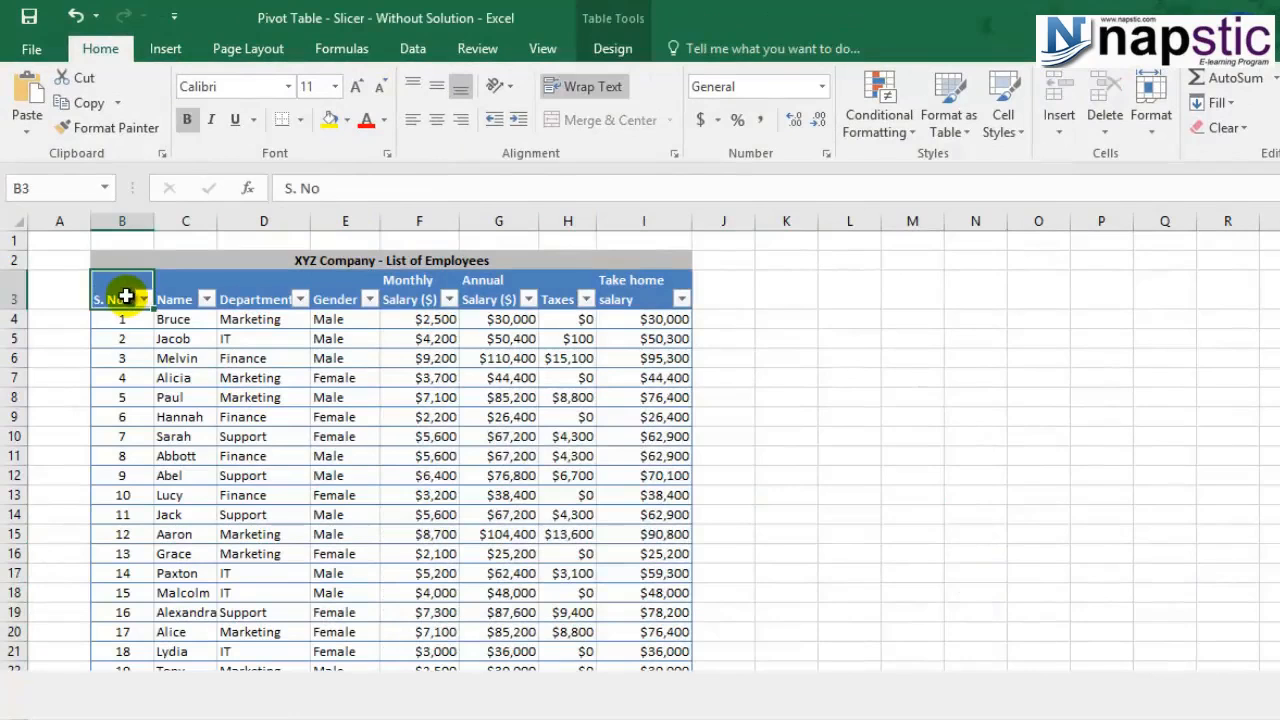
left_click_drag(147, 291, 646, 663)
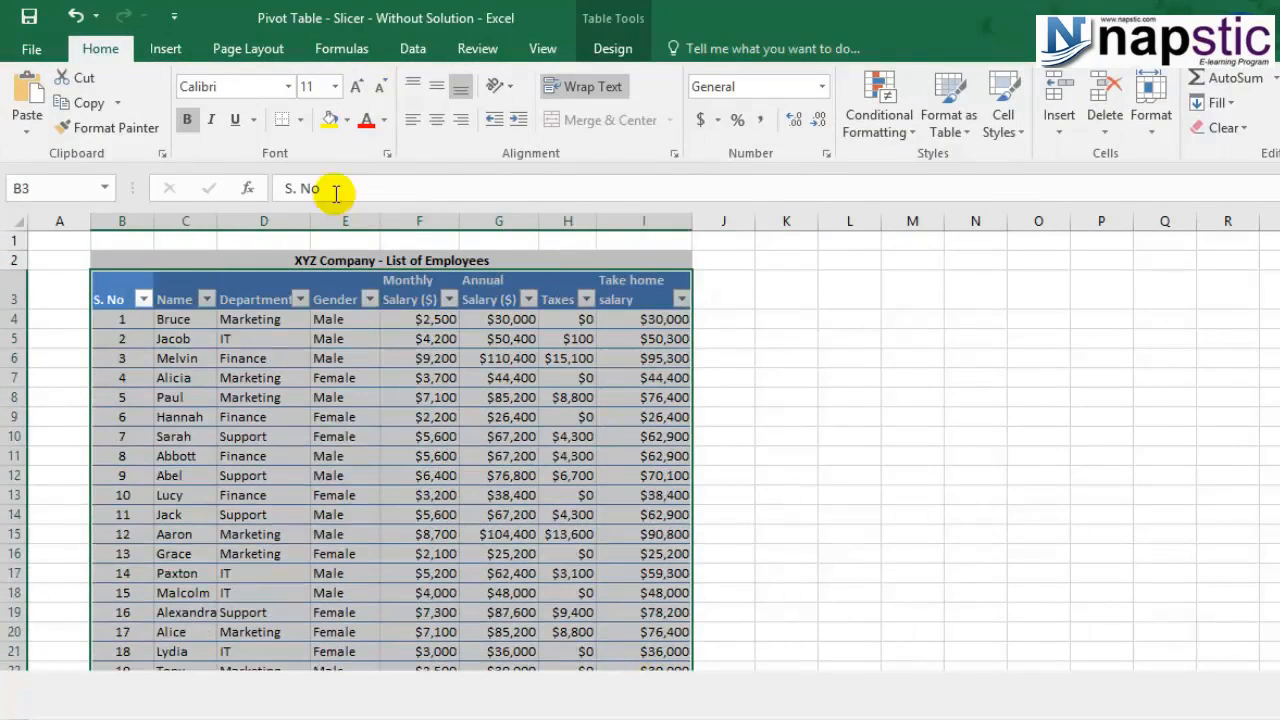
left_click(165, 48)
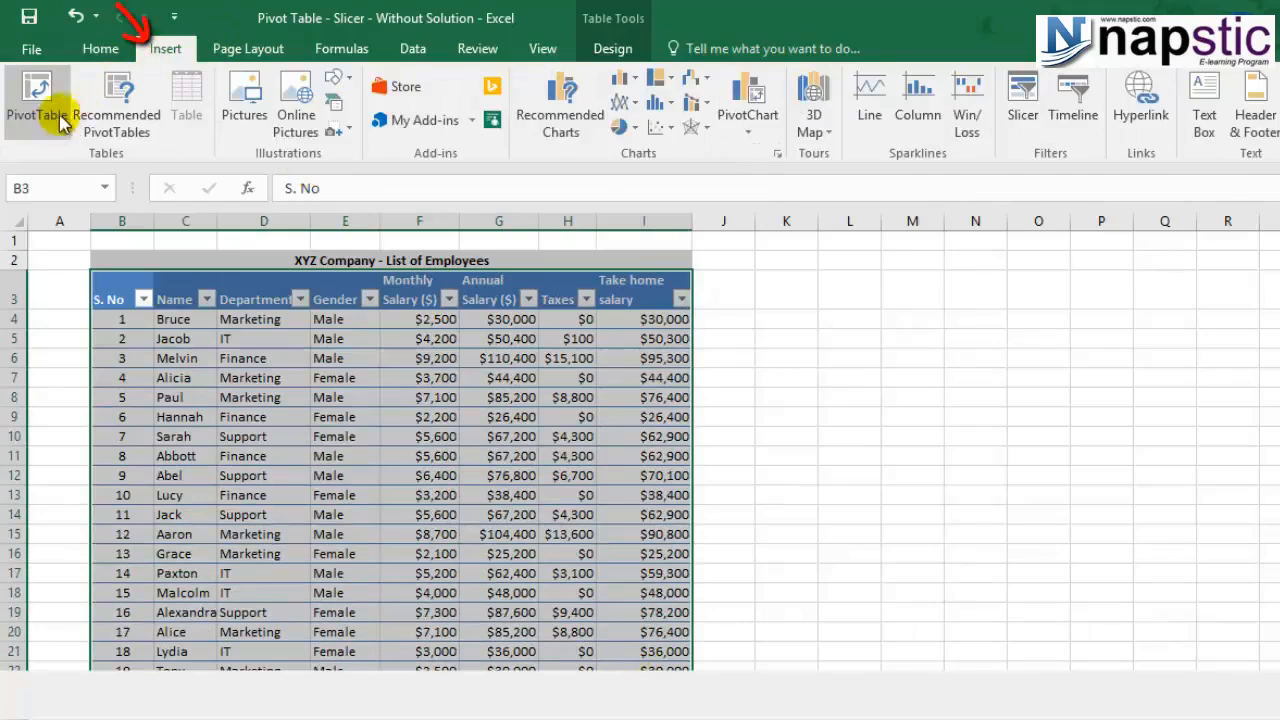
left_click(750, 100)
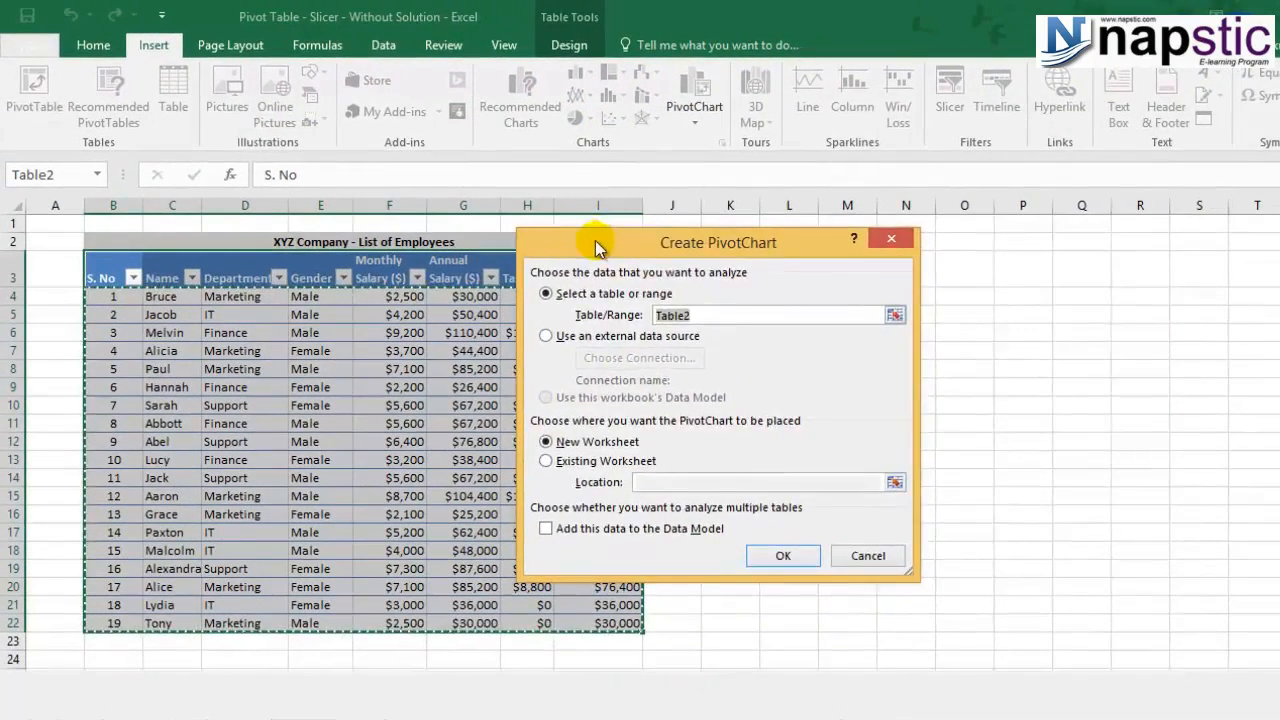
left_click_drag(595, 240, 876, 236)
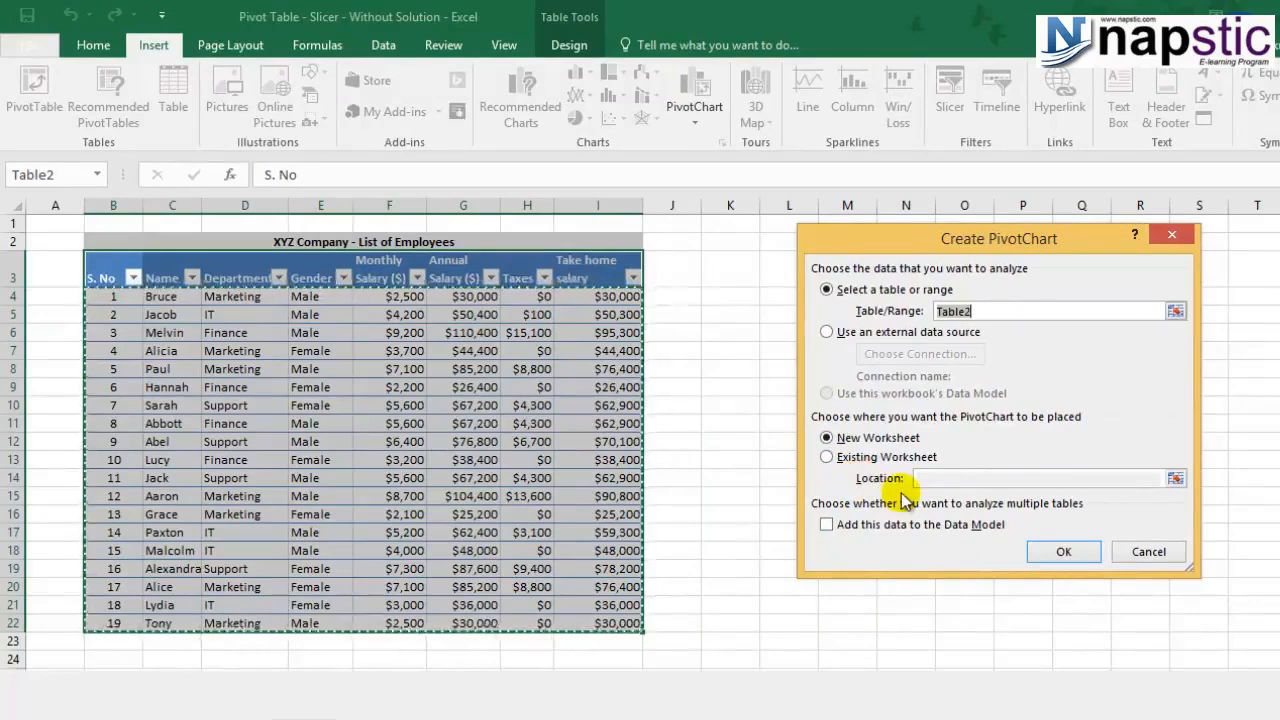
left_click(1064, 552)
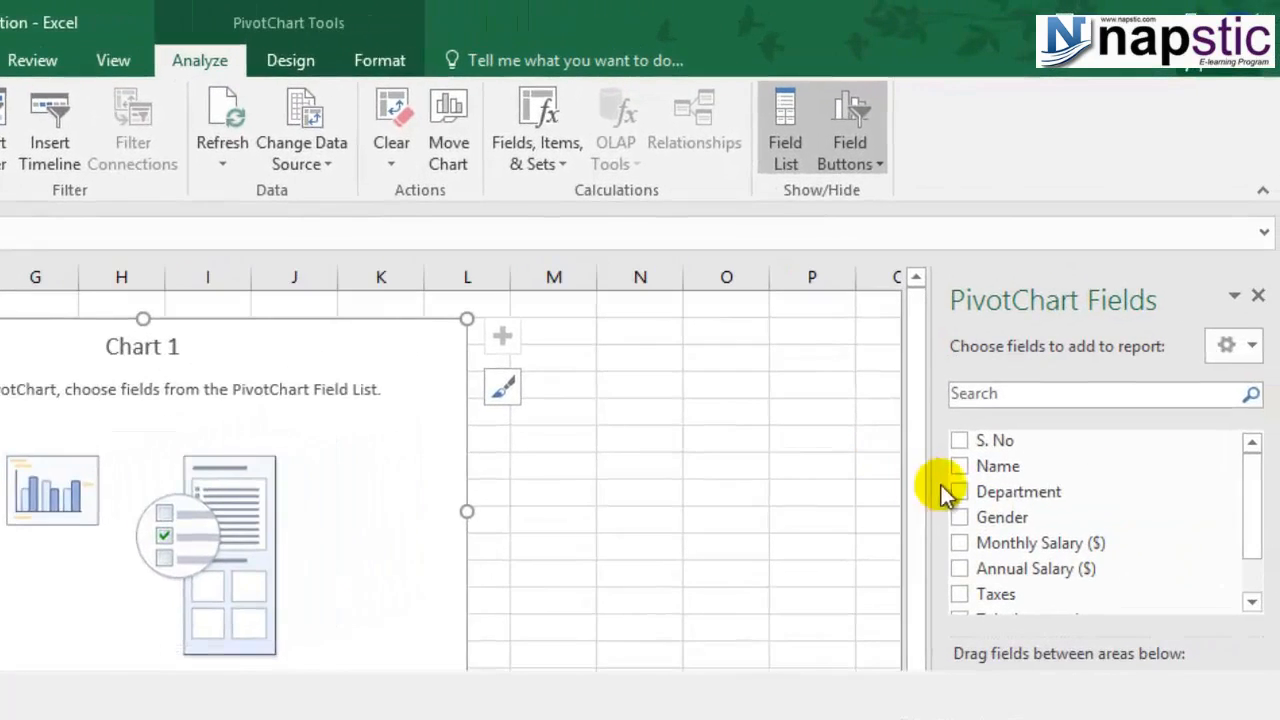
- Lay out the PivotChart with Department as axis categories, Gender as legend series and Monthly Salary ($) as summed values
left_click(959, 491)
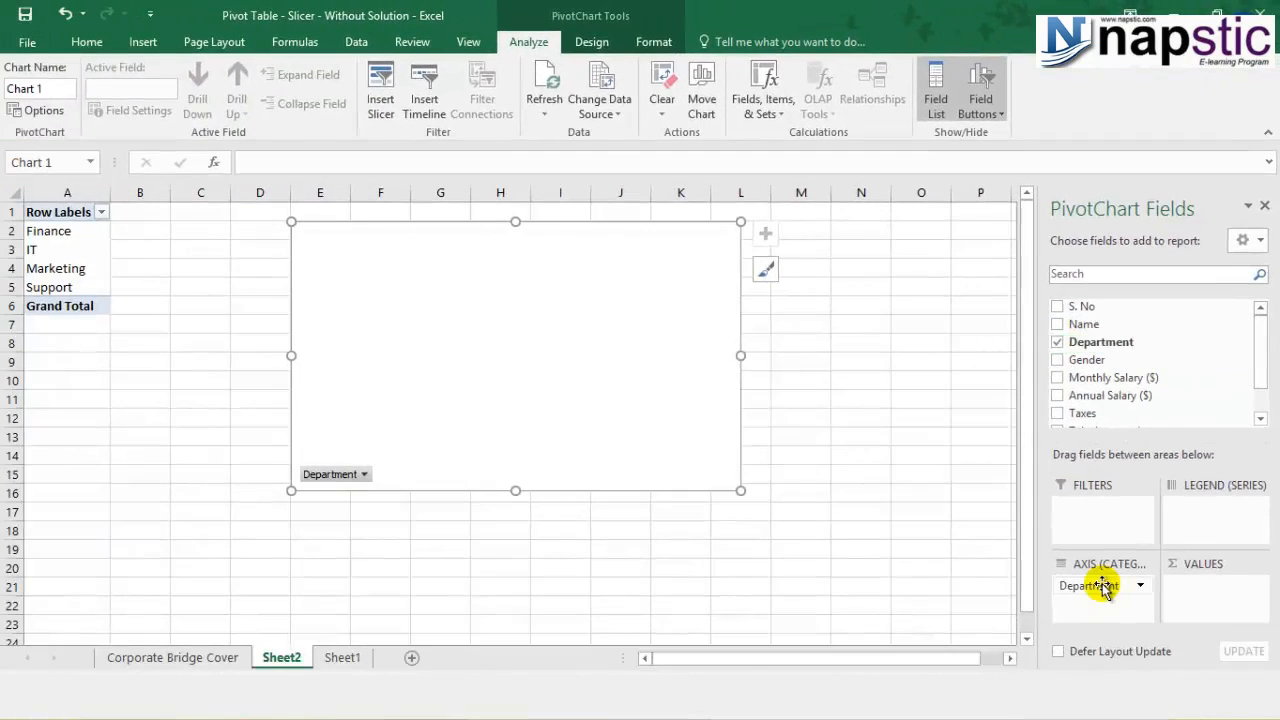
left_click_drag(1098, 360, 1197, 513)
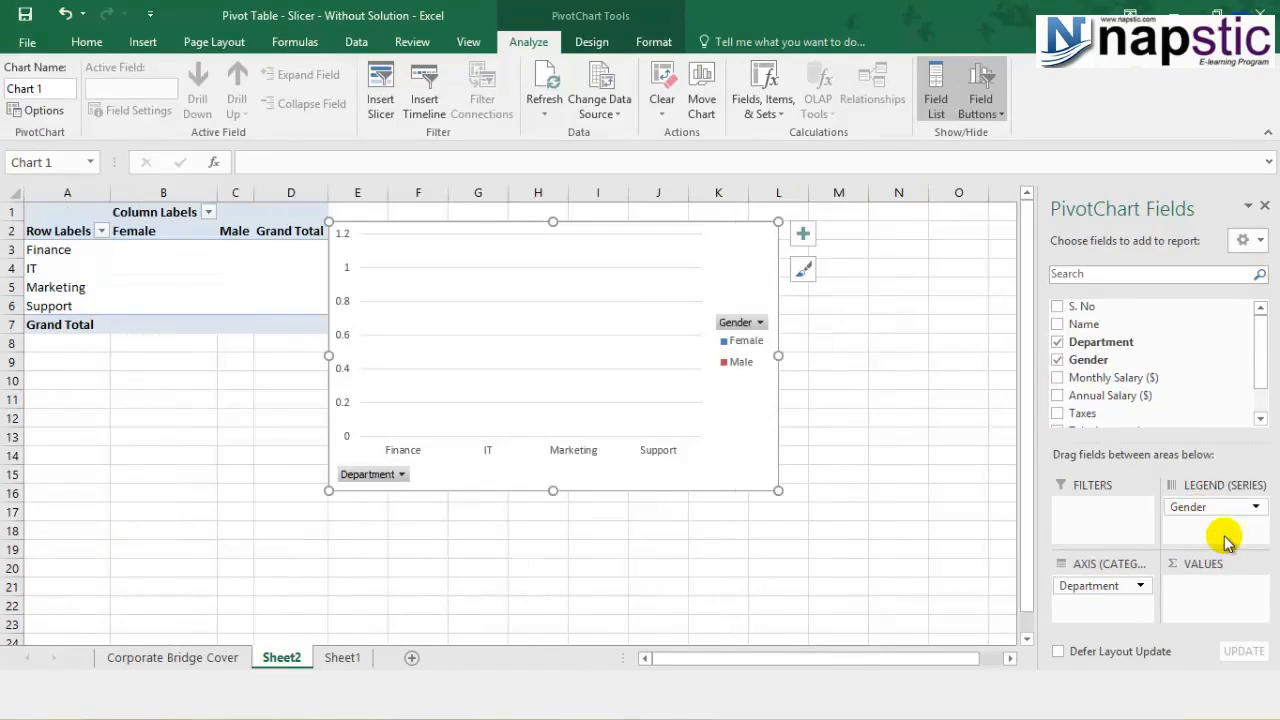
left_click_drag(1152, 380, 1229, 603)
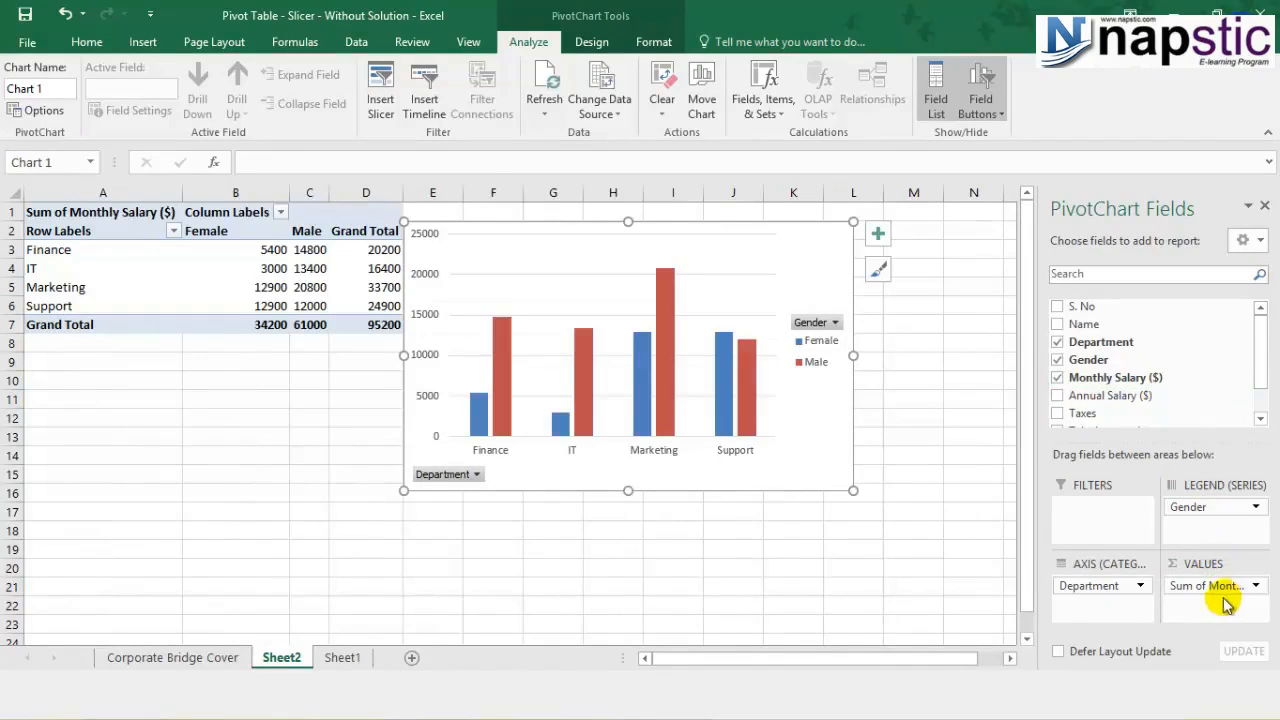
- Enlarge the PivotChart, shift its plot area and move the chart clear of the pivot table
left_click_drag(404, 490, 368, 572)
left_click_drag(852, 572, 878, 612)
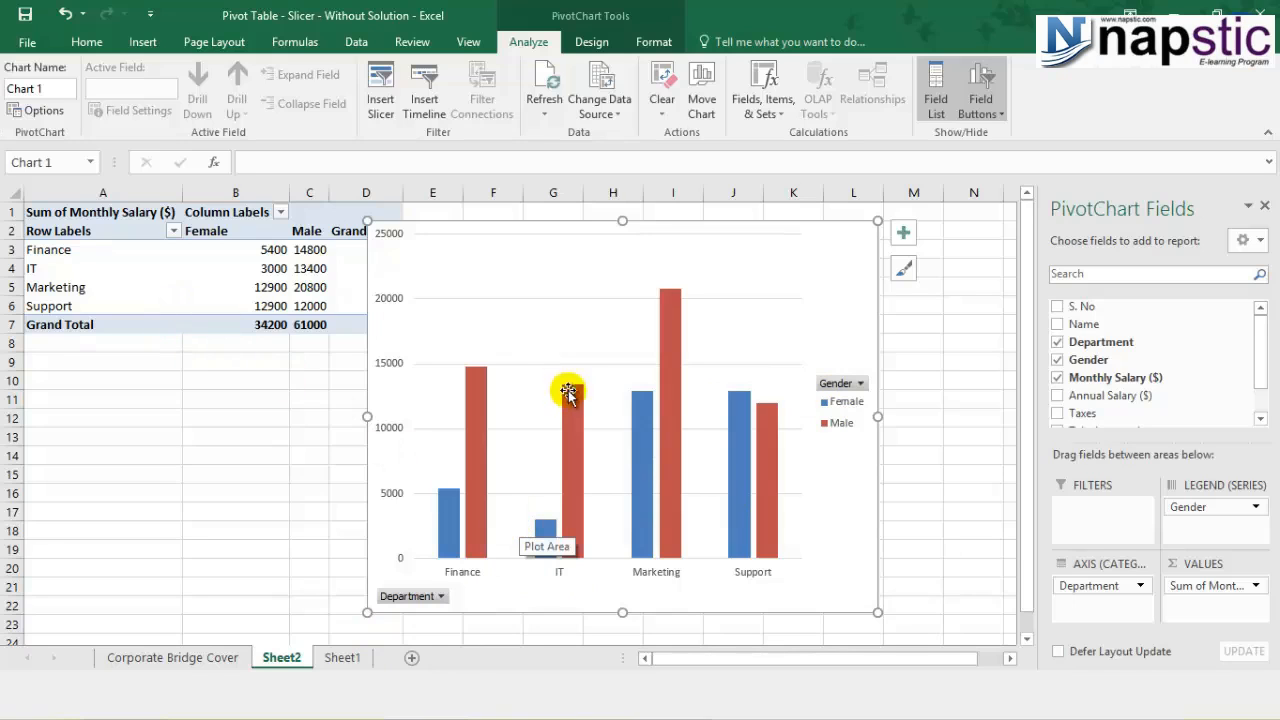
left_click_drag(490, 228, 560, 240)
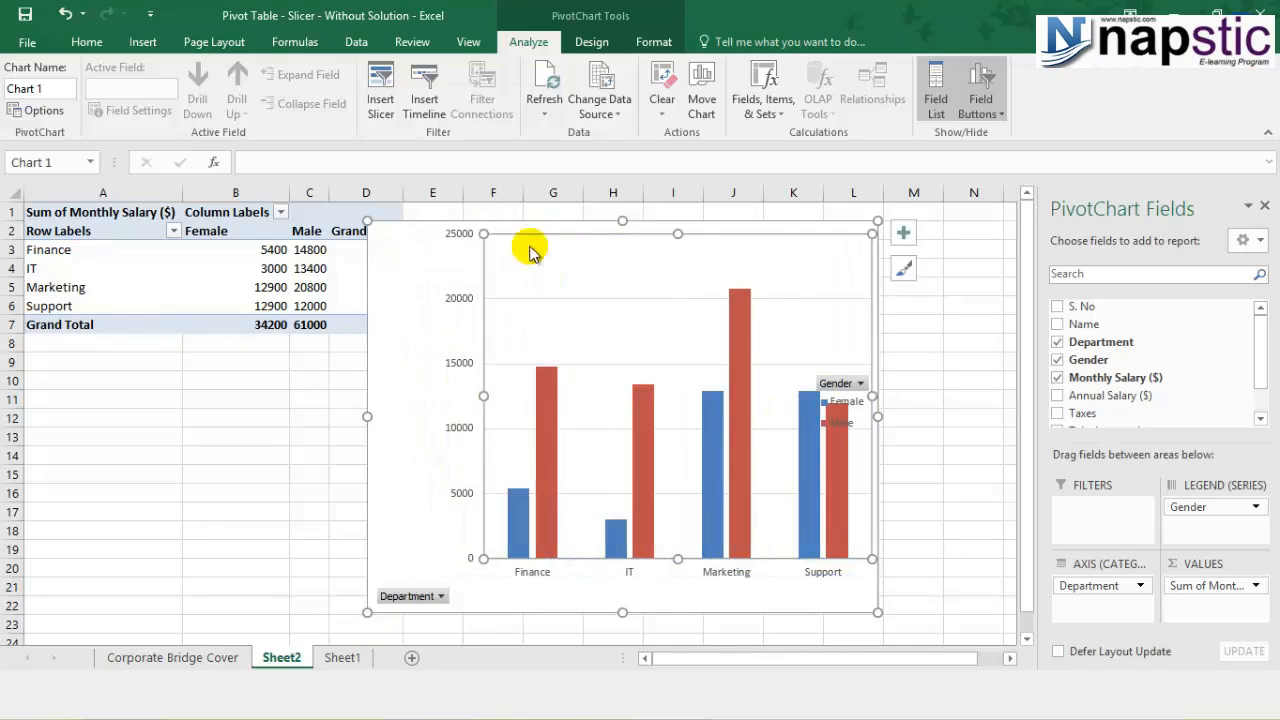
left_click_drag(428, 247, 489, 248)
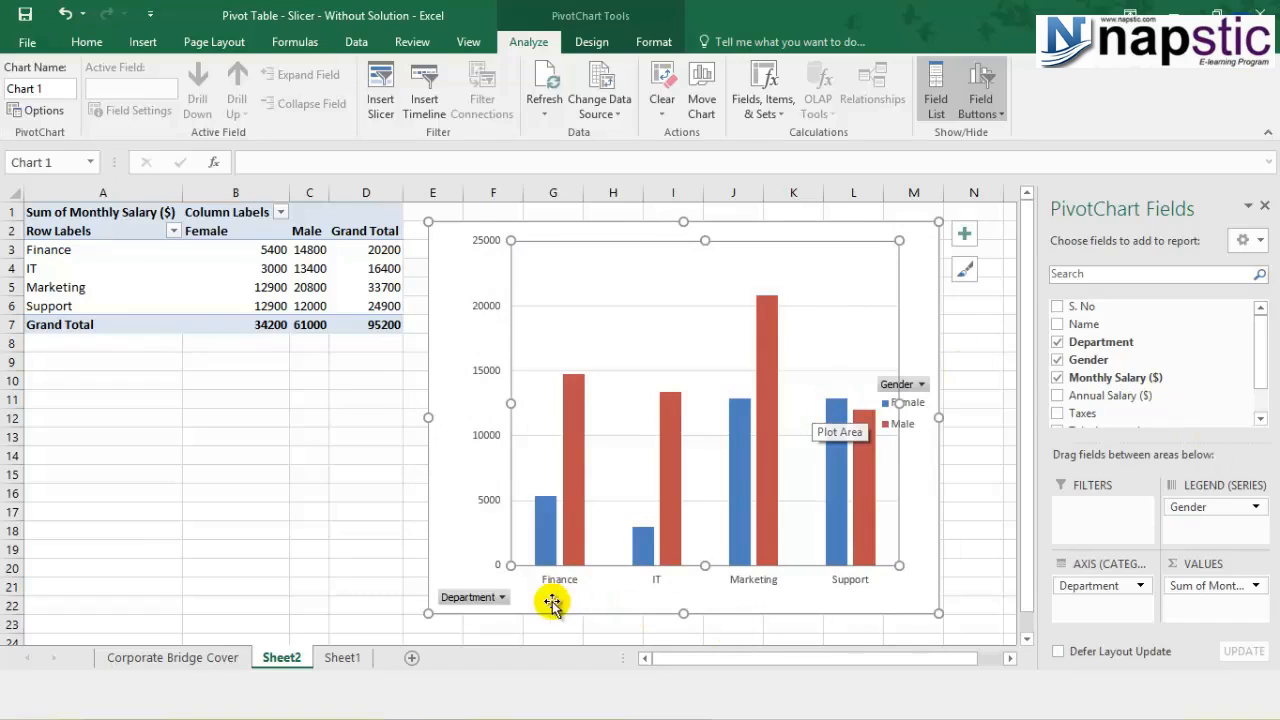
- Filter the PivotChart's Department field to show only Marketing
left_click(501, 597)
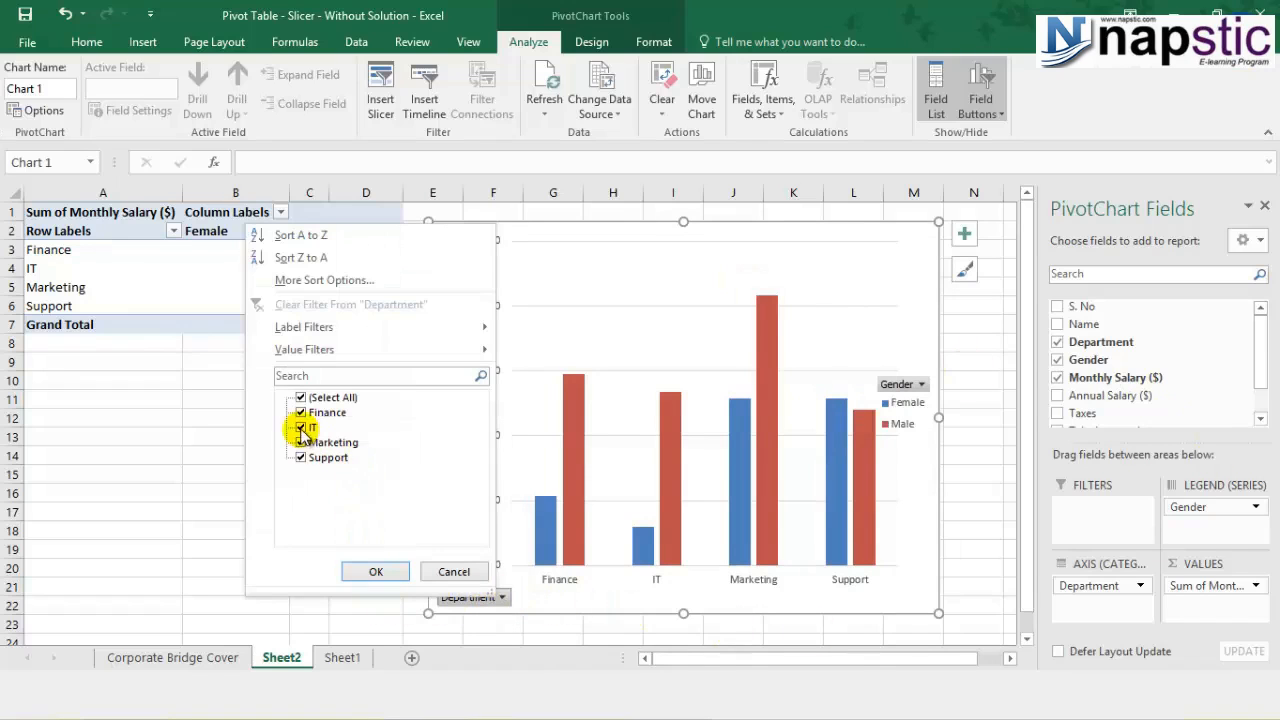
left_click(301, 398)
left_click(301, 442)
left_click(373, 570)
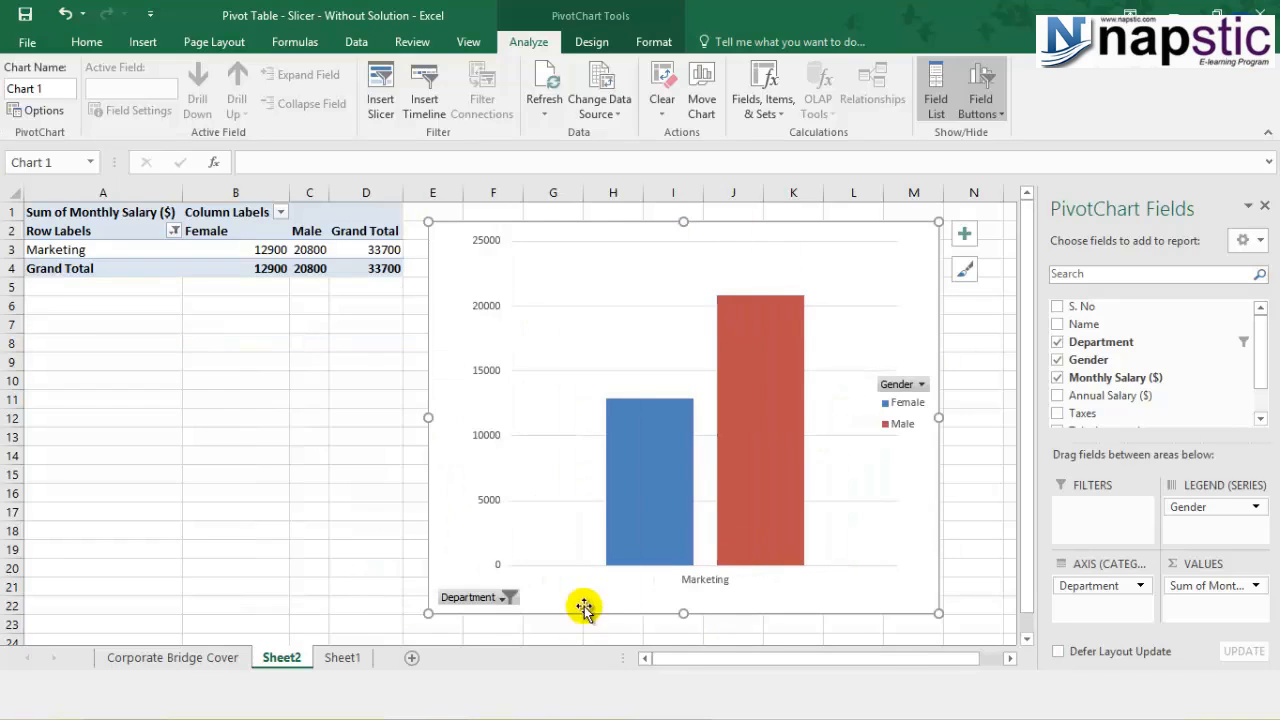
- Filter the PivotChart's Gender field to show only Female
left_click(915, 384)
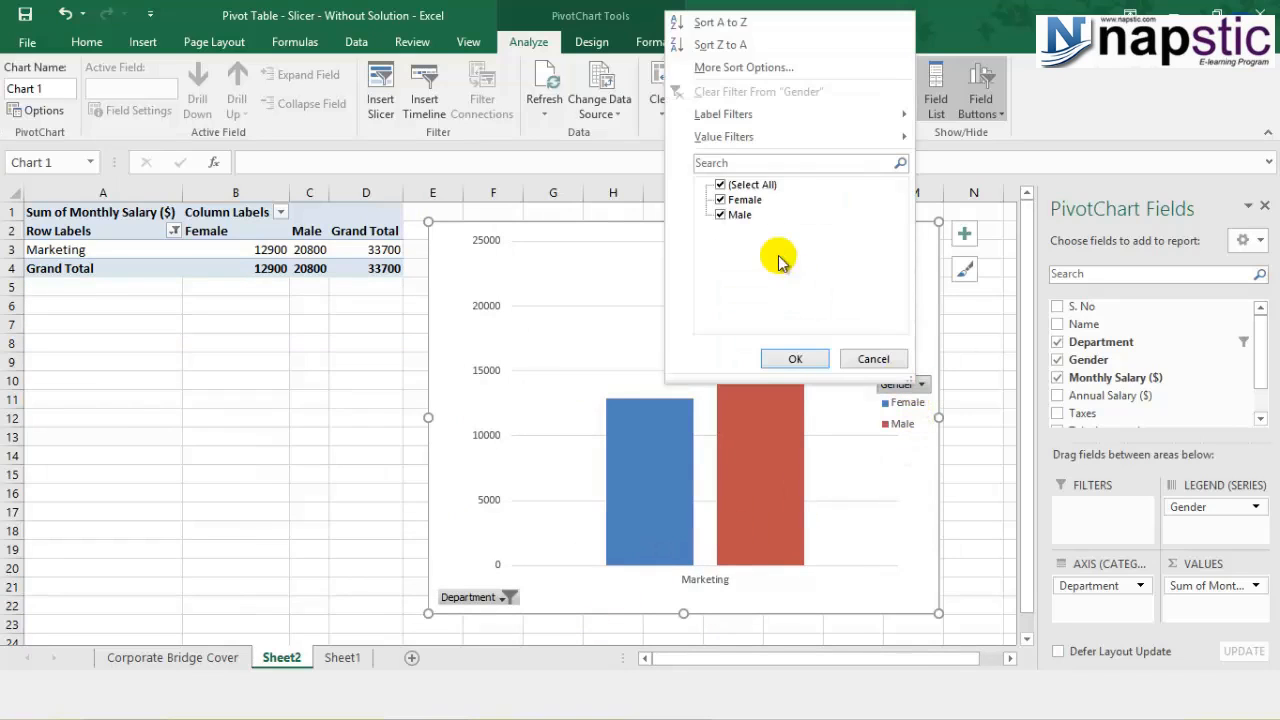
left_click(720, 185)
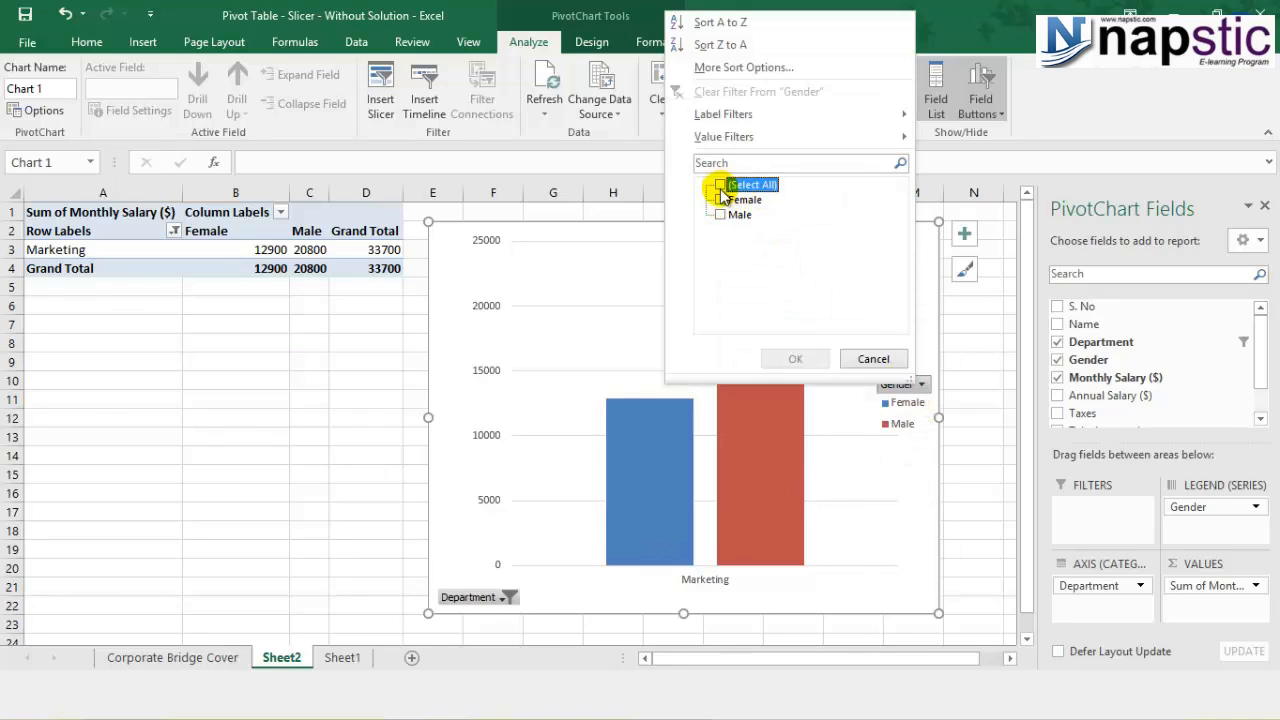
left_click(721, 200)
left_click(802, 358)
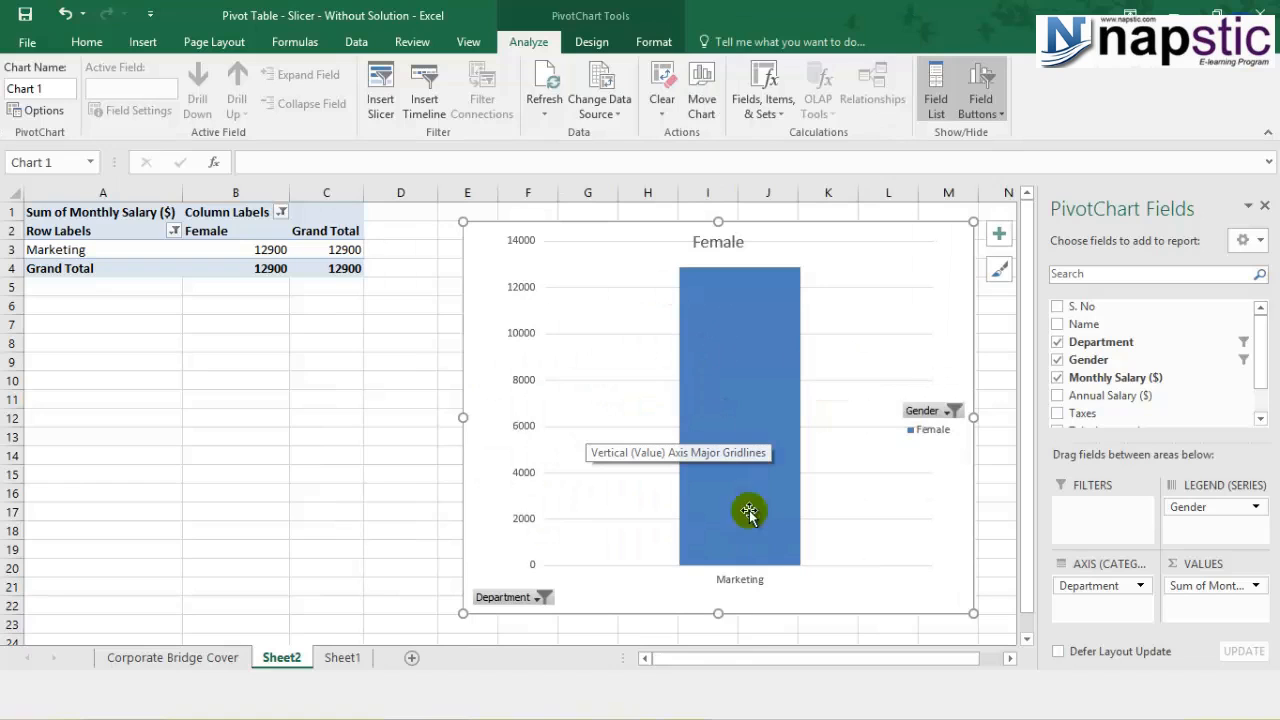
- Reset the Gender and Department filters of the PivotChart to include all items
left_click(928, 411)
left_click(738, 209)
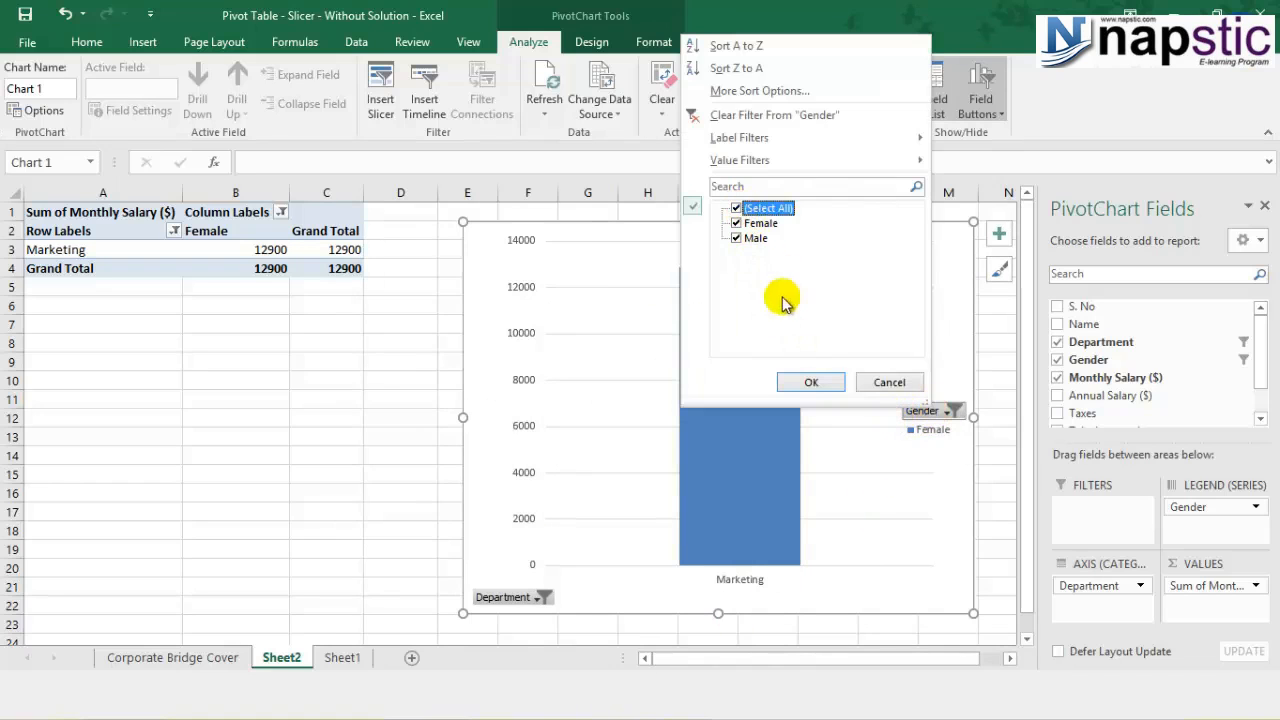
left_click(811, 382)
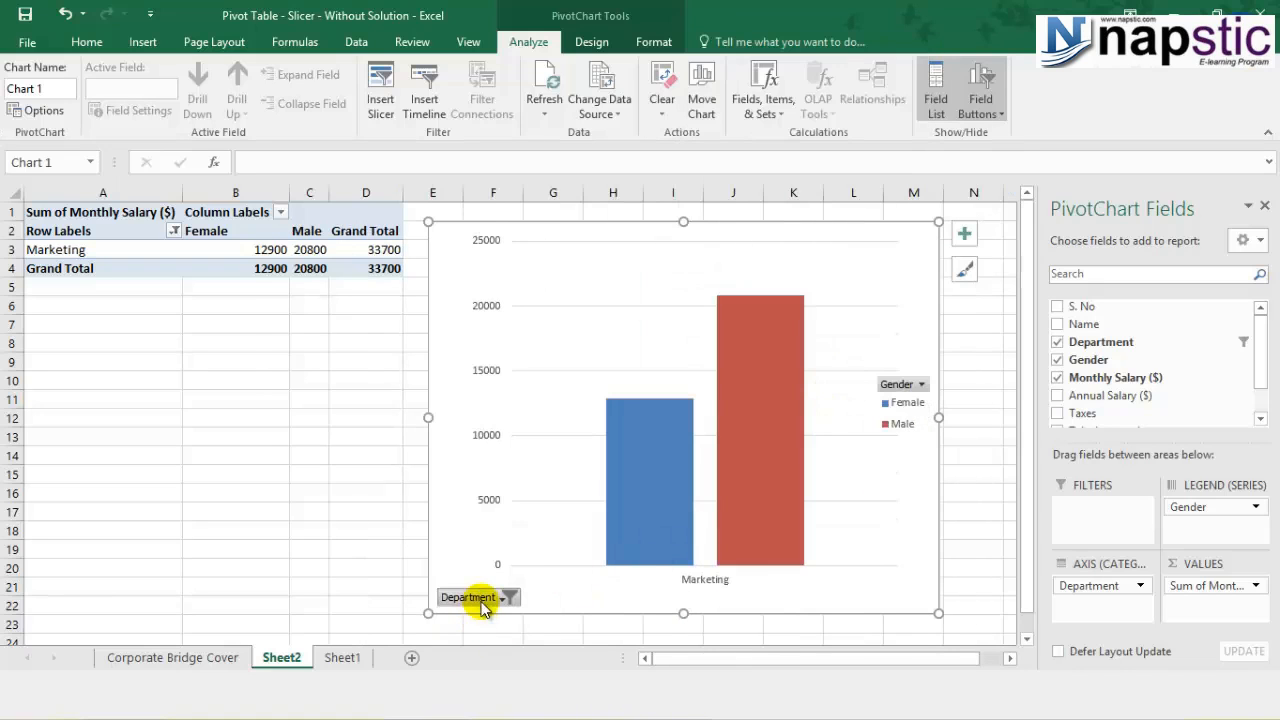
left_click(478, 597)
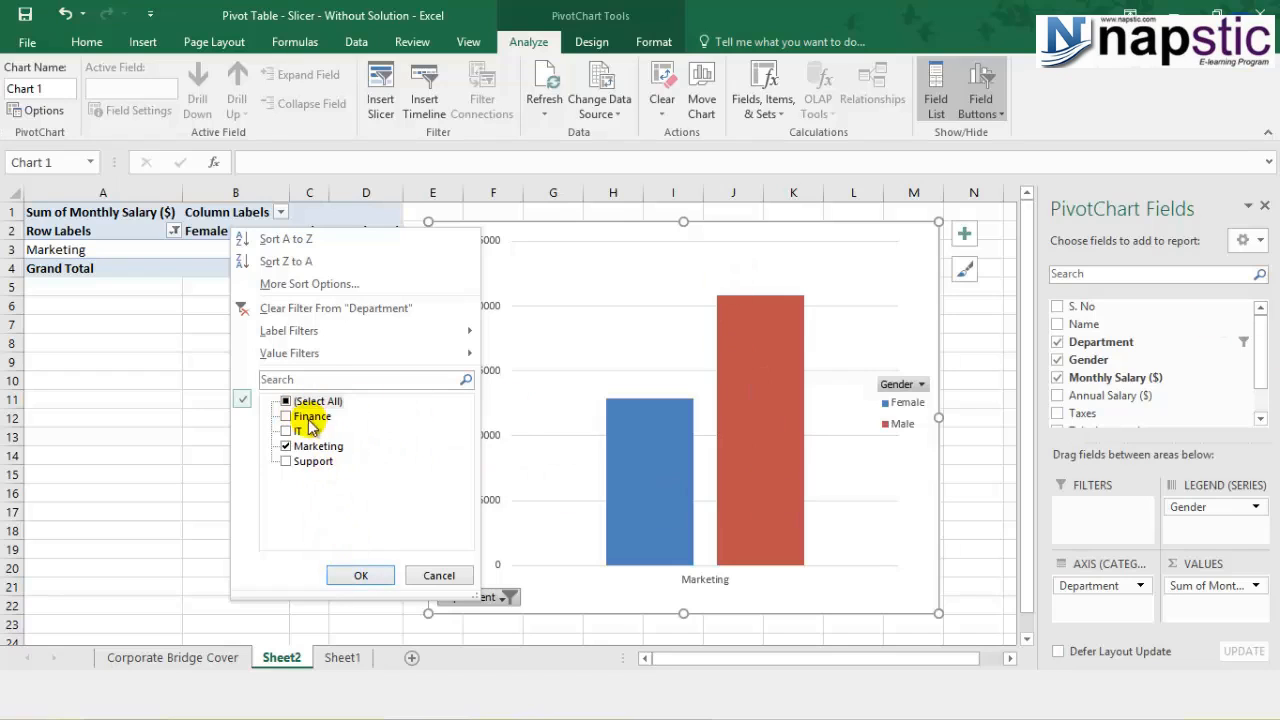
left_click(286, 401)
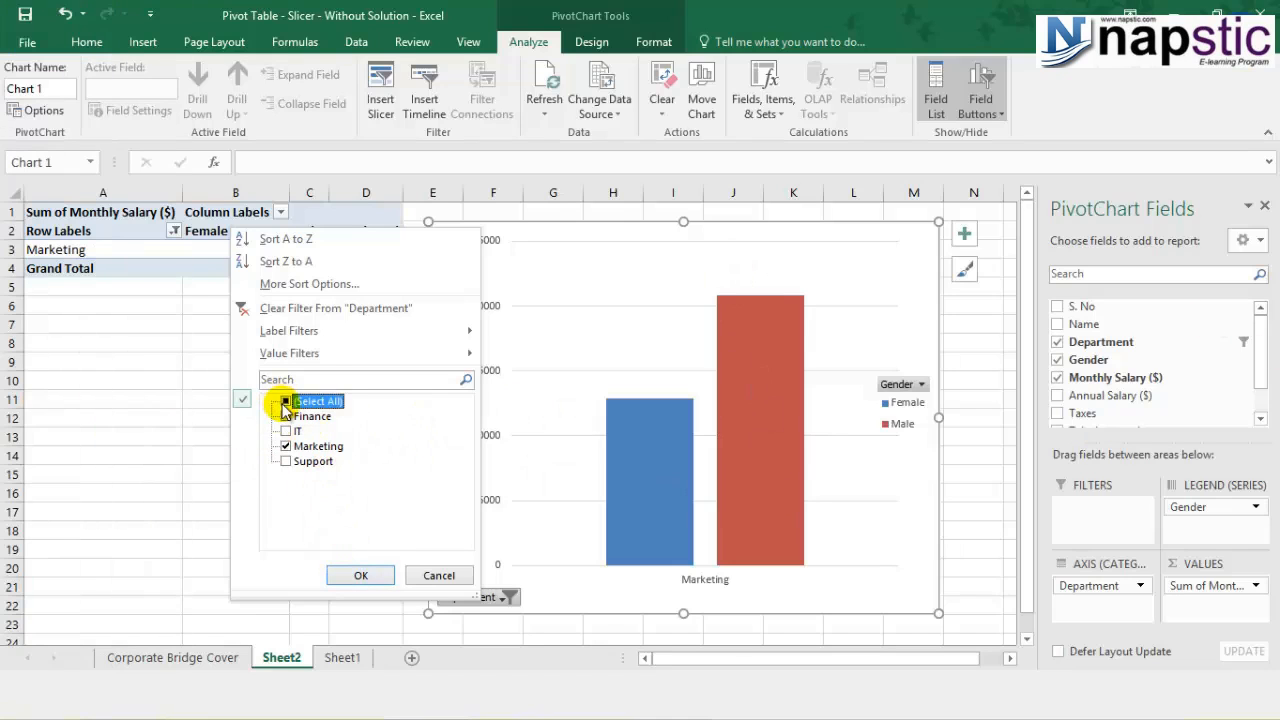
left_click(368, 582)
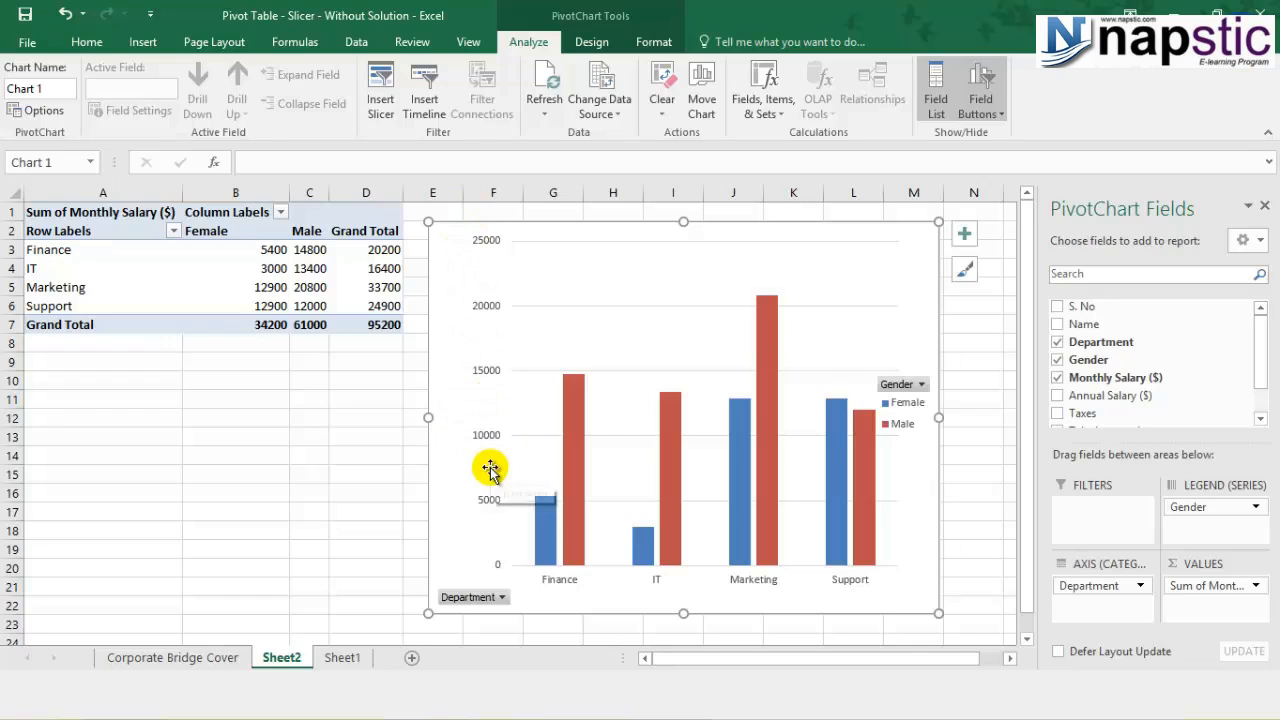
- Format the Sum of Monthly Salary ($) value field as Currency with the $ symbol and two decimal places
left_click(1256, 588)
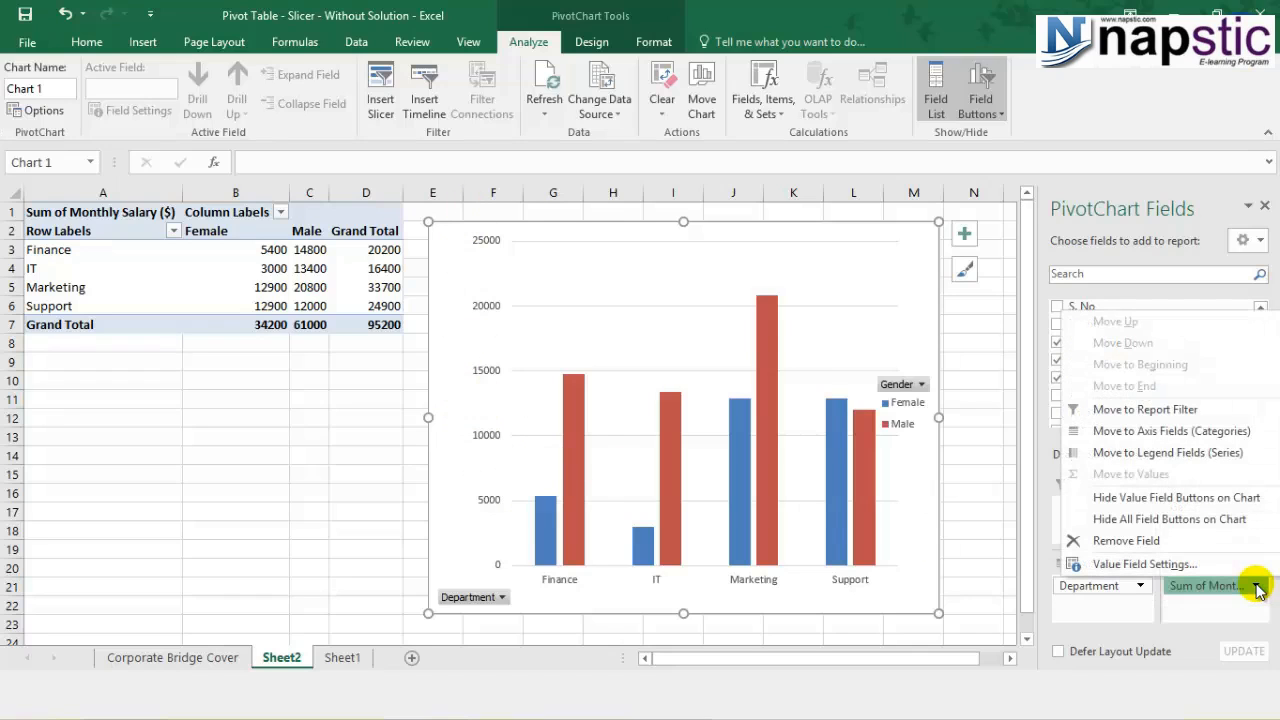
left_click(1165, 565)
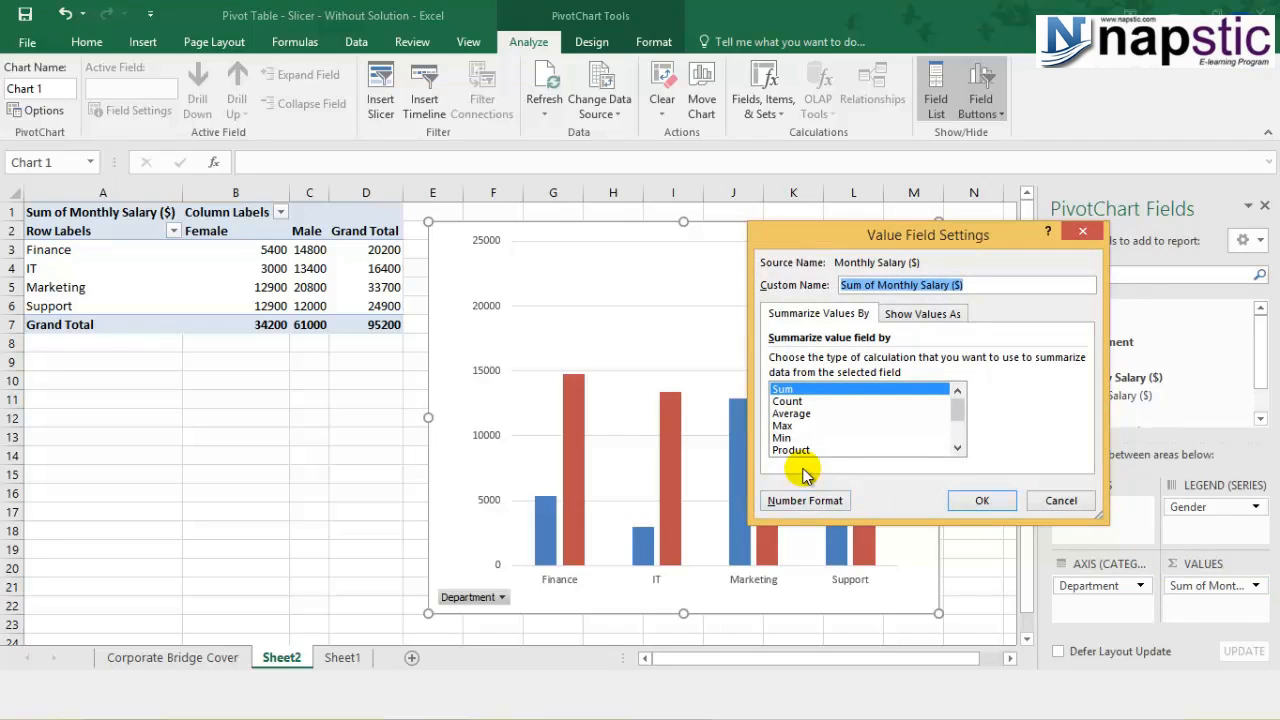
mouse_move(957, 410)
left_mouse_down()
mouse_move(955, 425)
mouse_move(955, 408)
left_mouse_up()
left_click(830, 500)
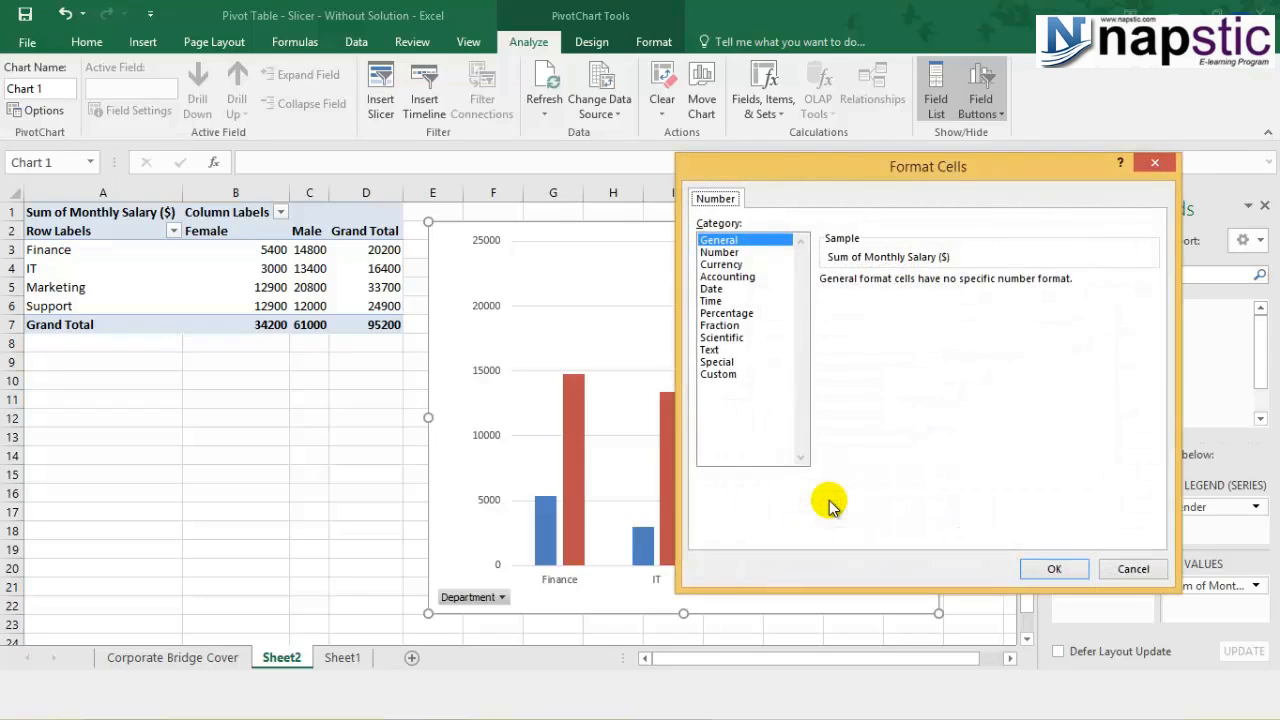
left_click(722, 264)
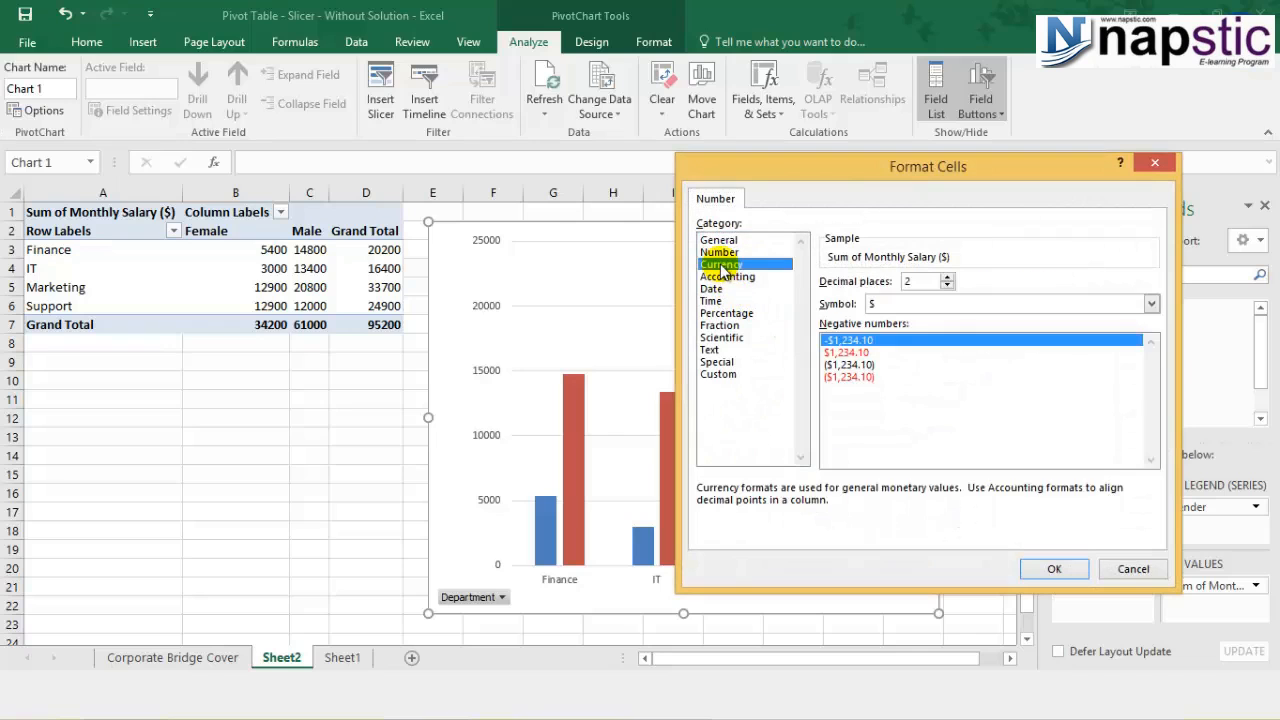
left_click(1050, 569)
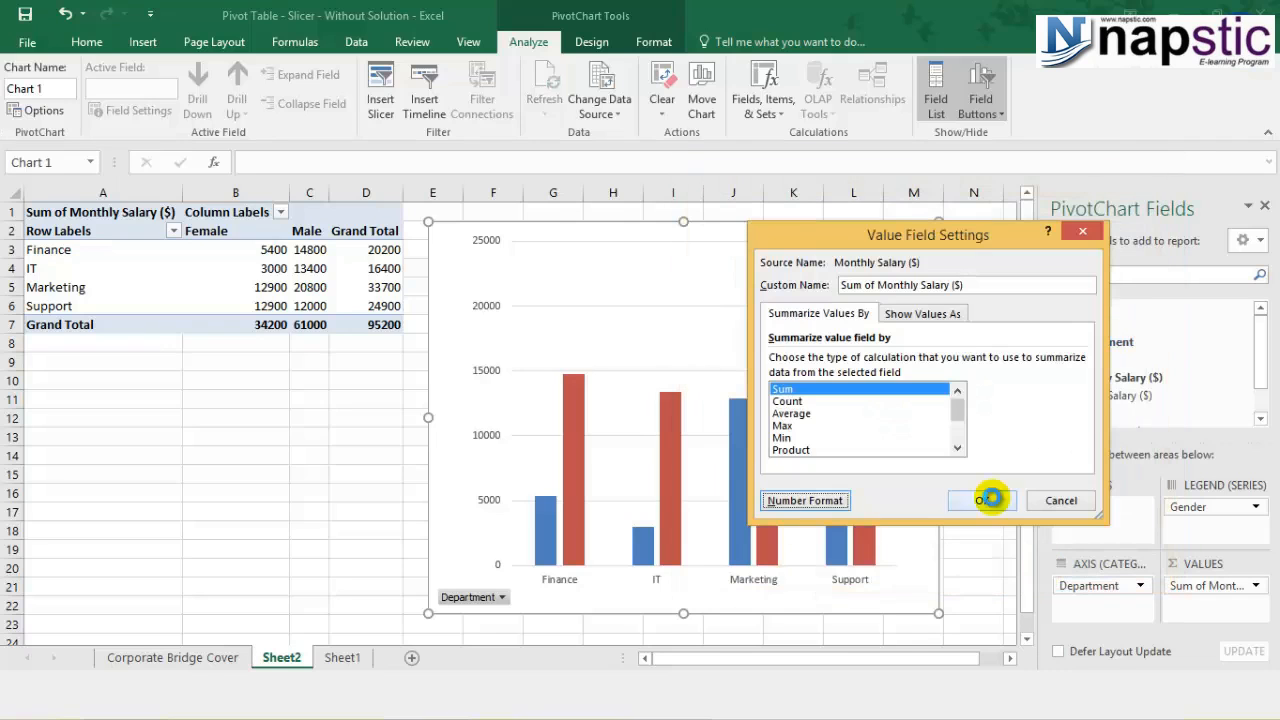
left_click(990, 498)
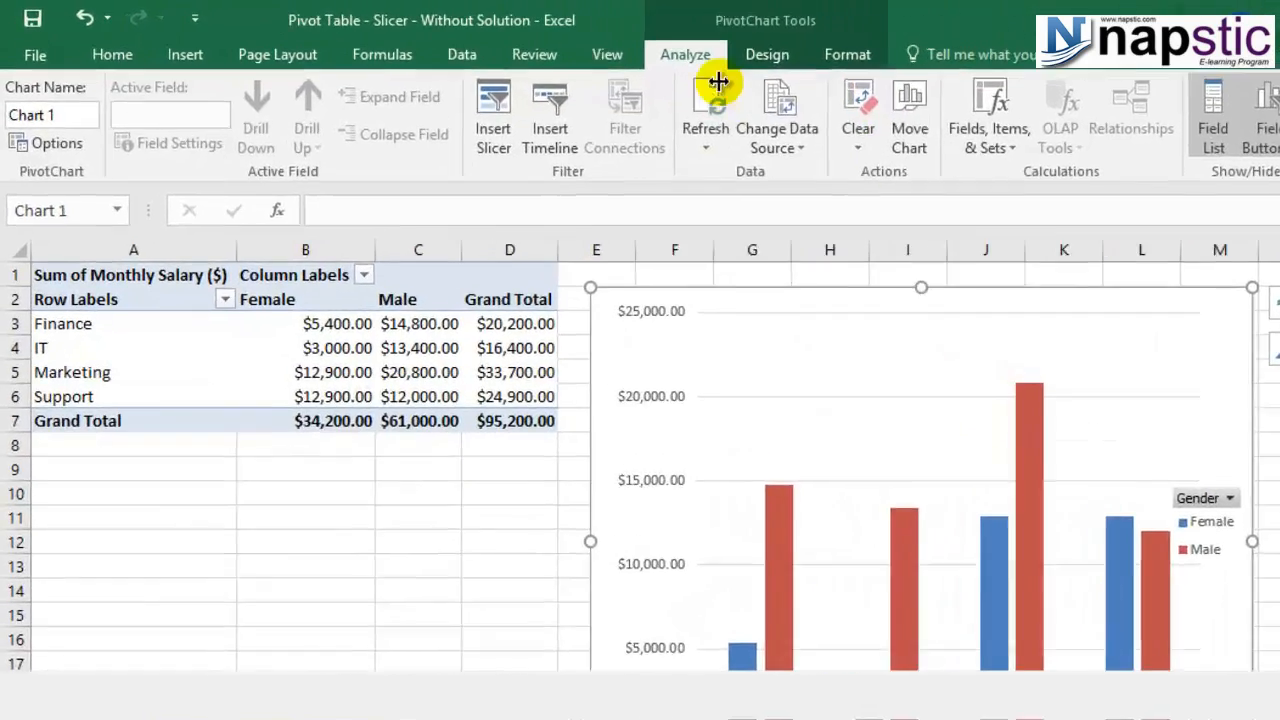
- Apply the first quick layout to the PivotChart, with a title above the plot and the legend beside it
left_click(591, 42)
left_click(79, 110)
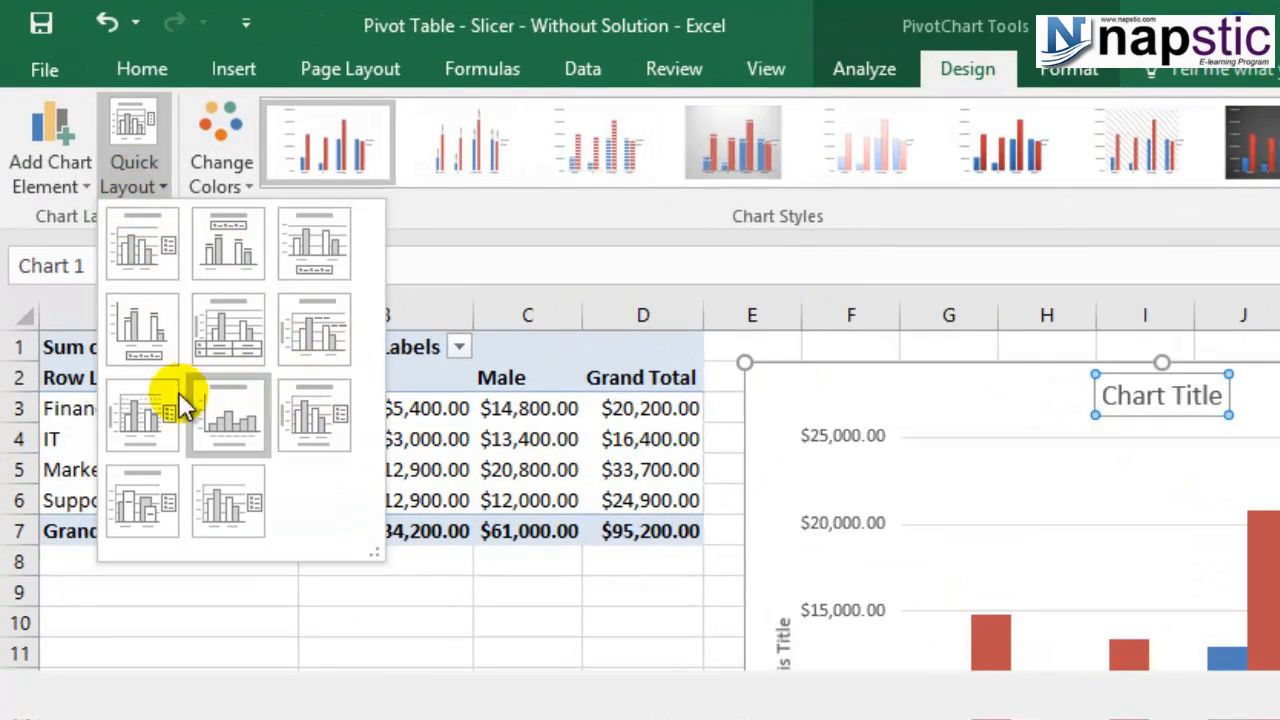
left_click(137, 262)
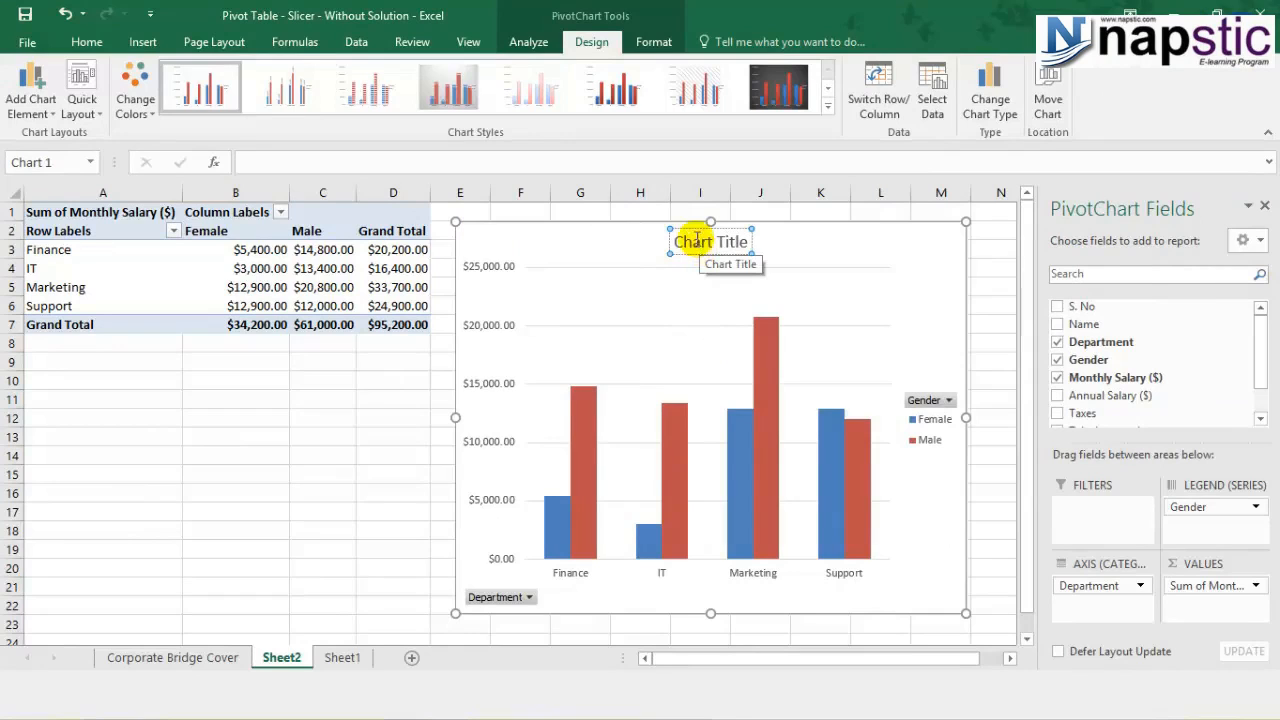
- Replace the PivotChart's placeholder title with Monthly Salary
left_click_drag(674, 243, 753, 249)
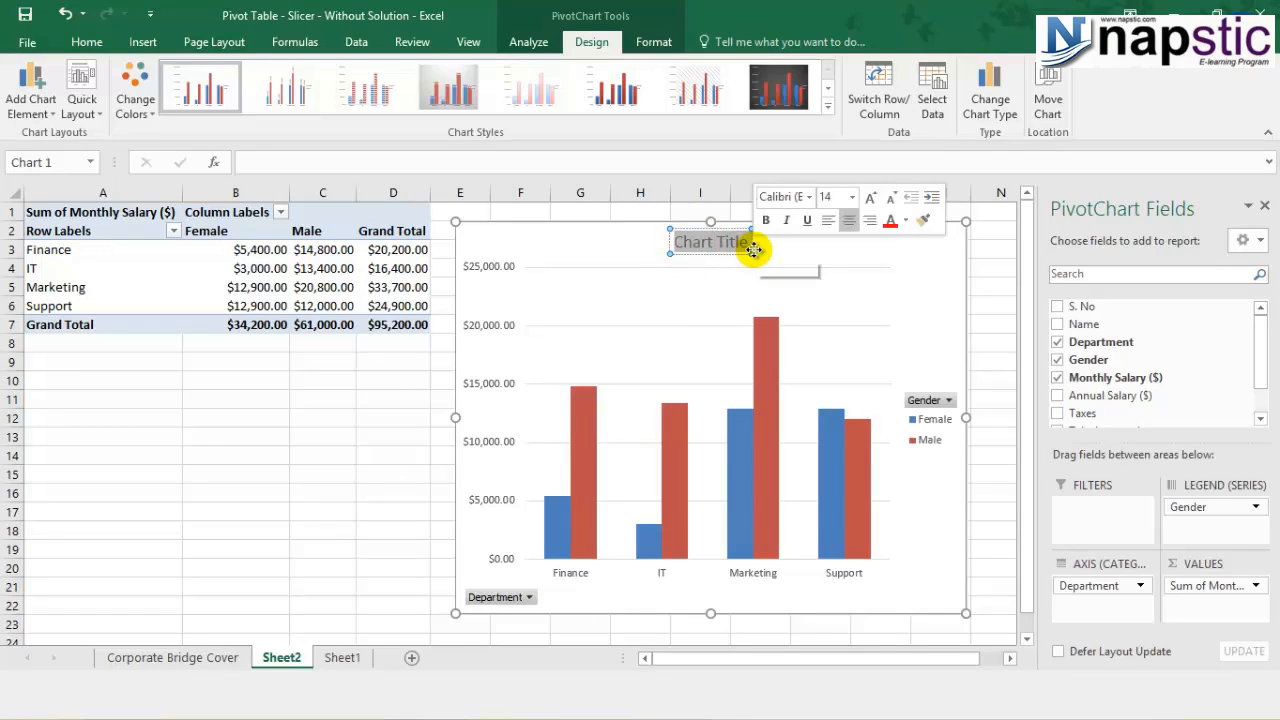
type("Monthly S")
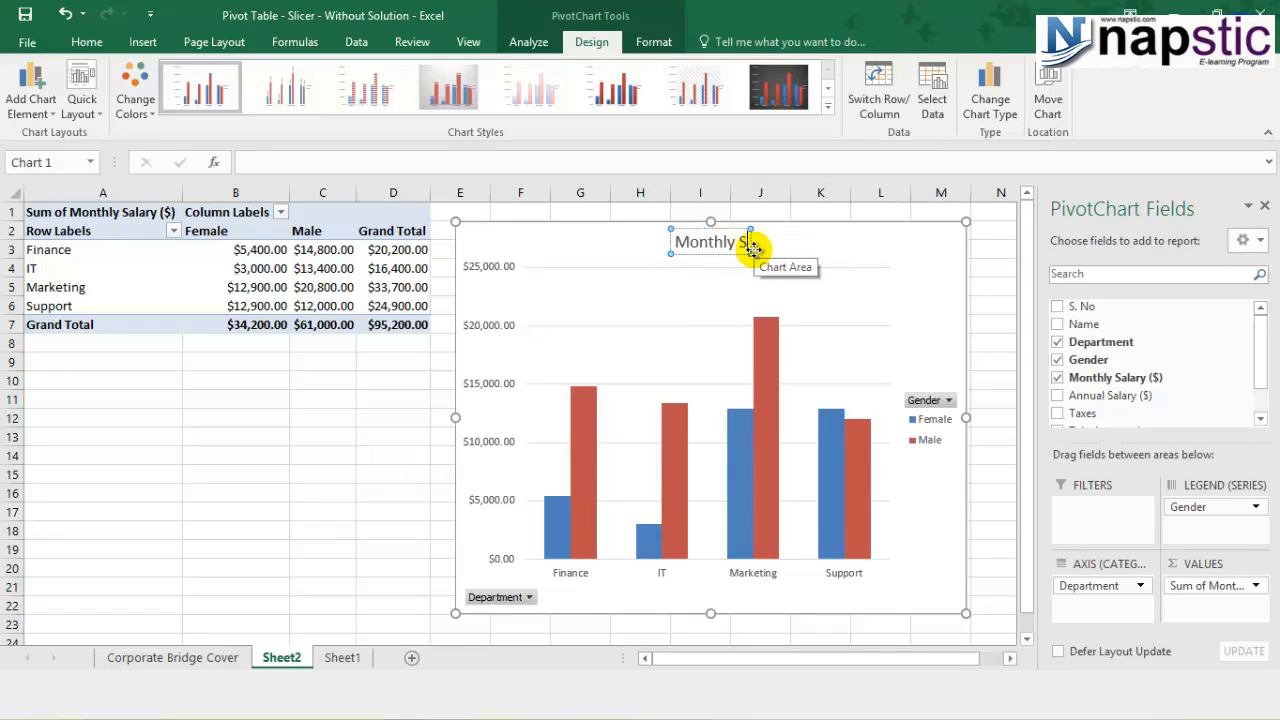
type("alary")
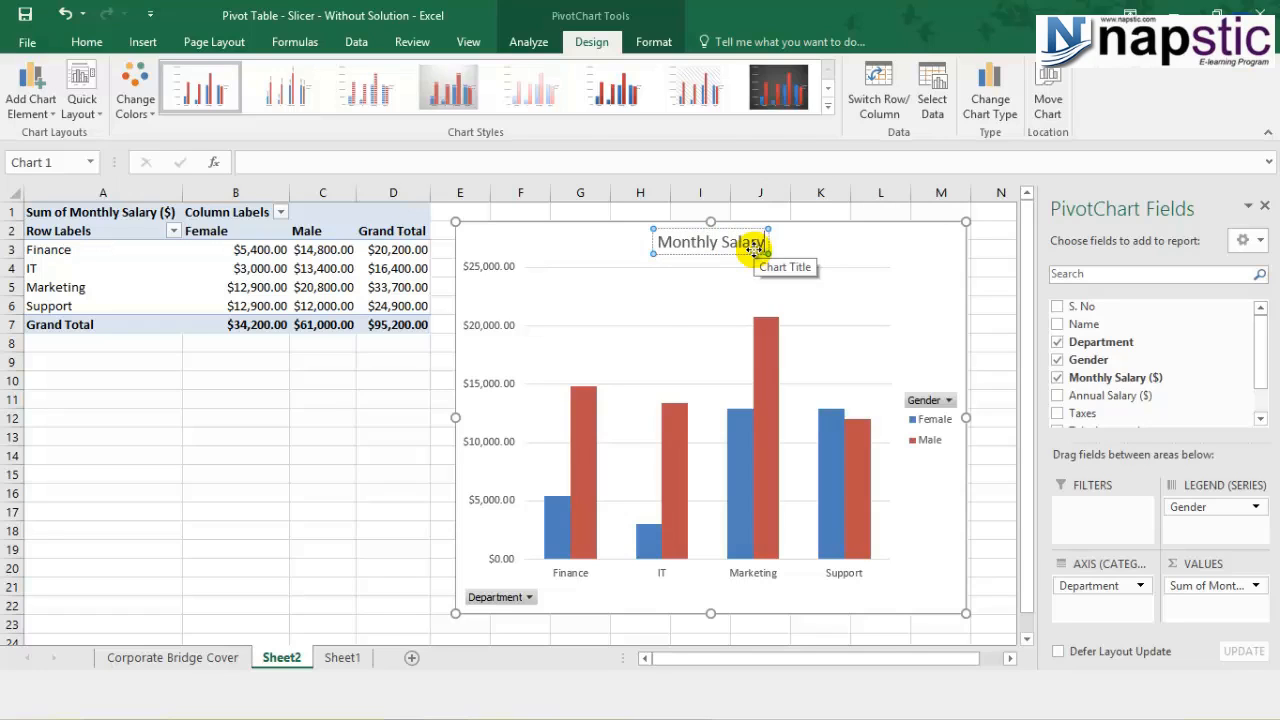
left_click(650, 586)
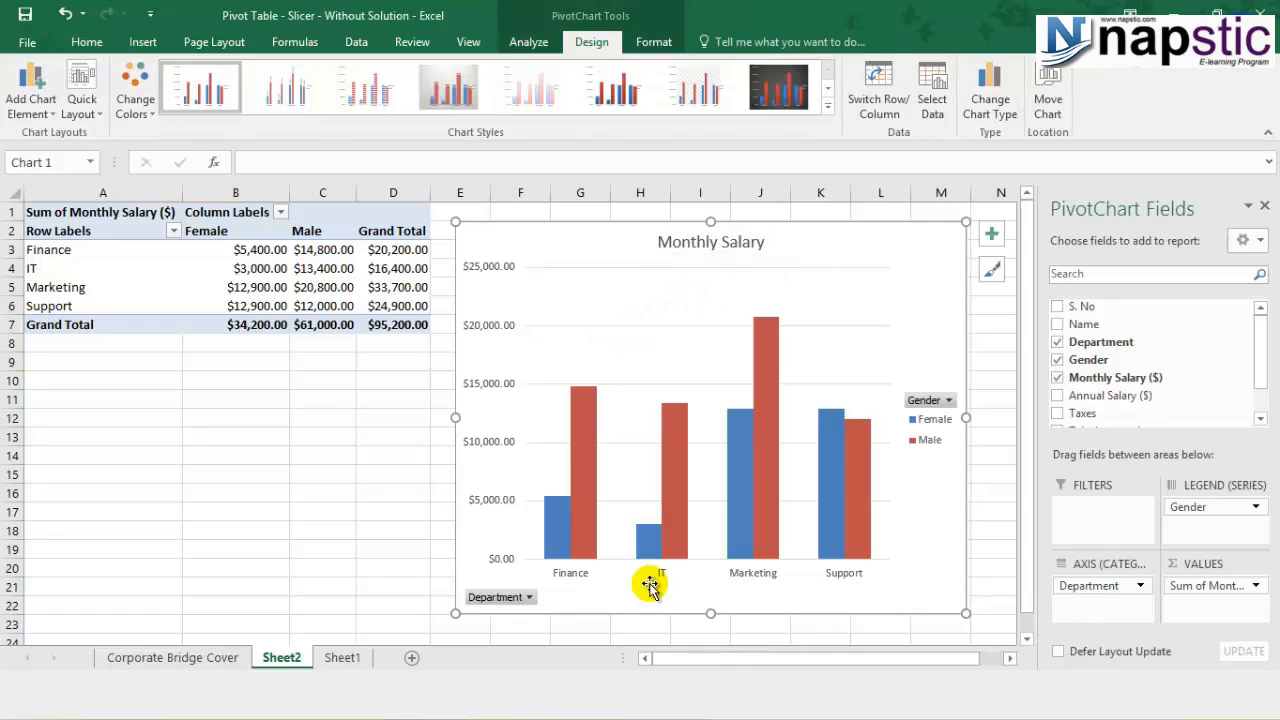